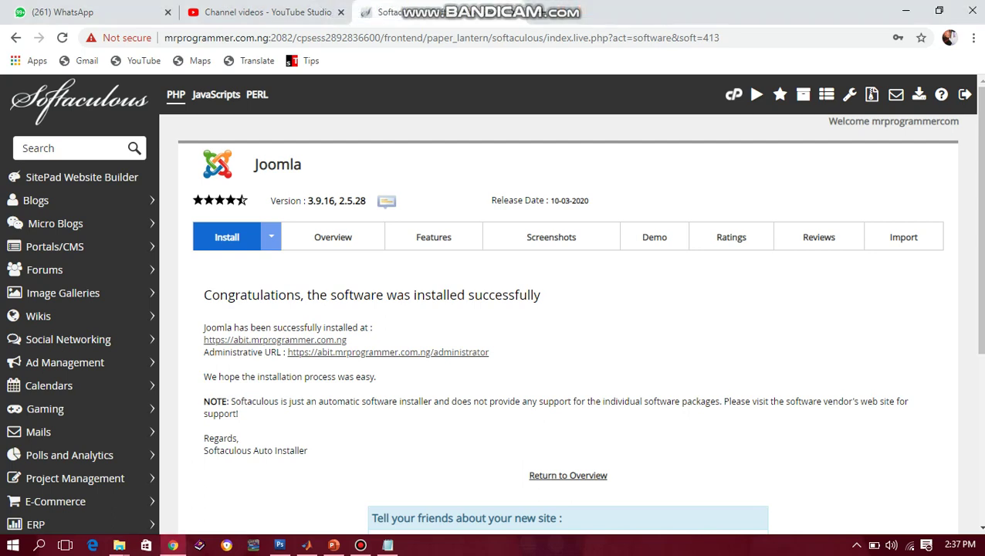
- Try to load abit.mrprogrammer.com.ng in a new browser tab
click(540, 12)
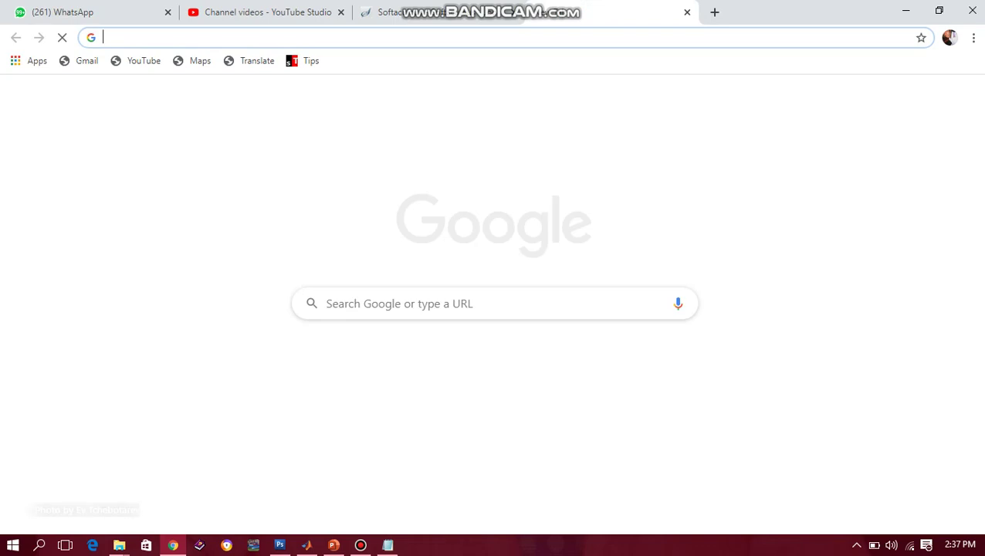
text(abit)
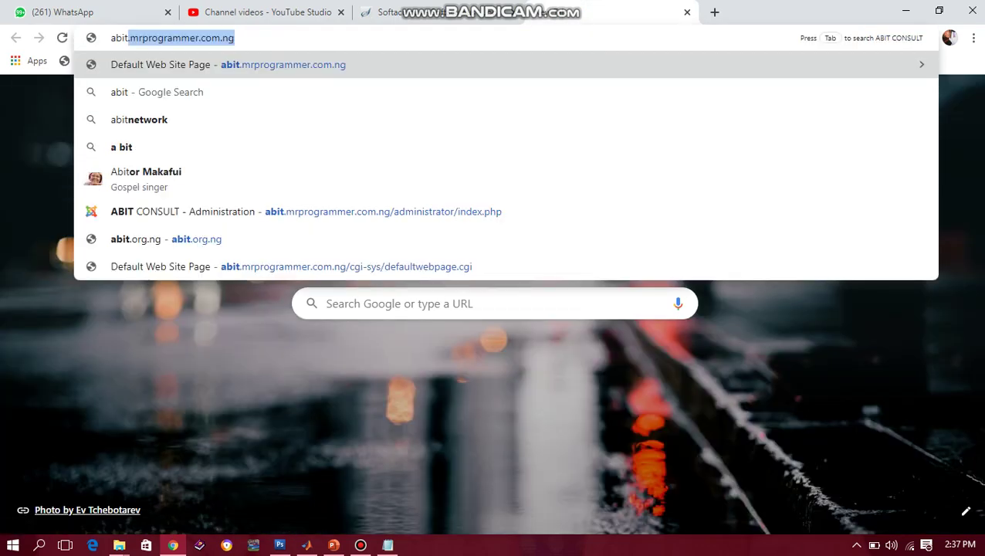
key(Return)
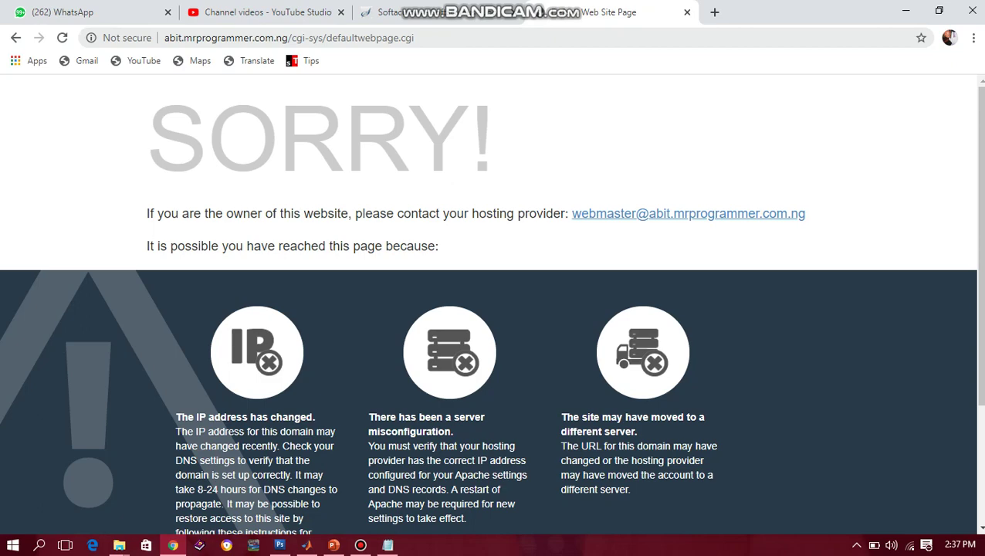
- Open the installed Joomla site from its Softaculous installation link, close the default web page tab and review the homepage
key(ctrl+shift+Tab)
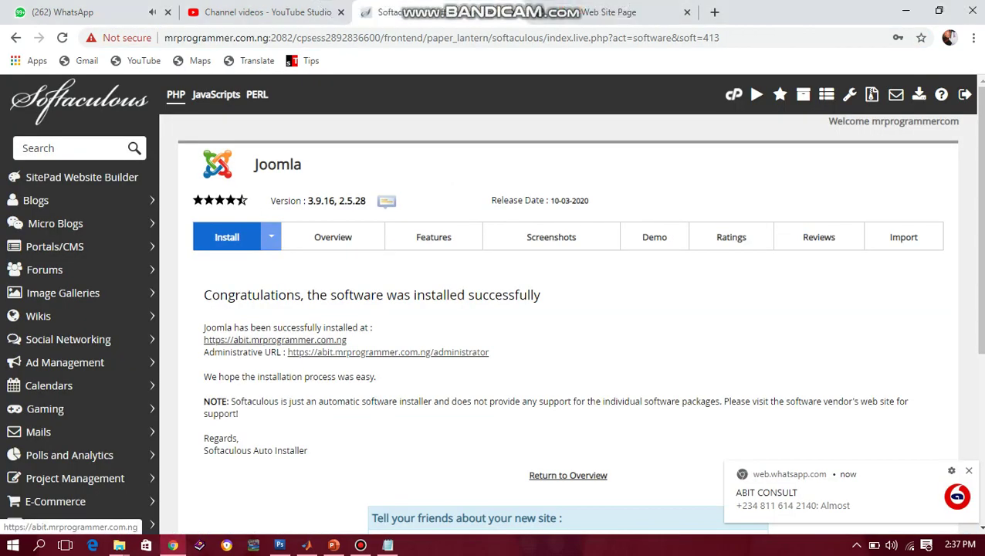
click(275, 340)
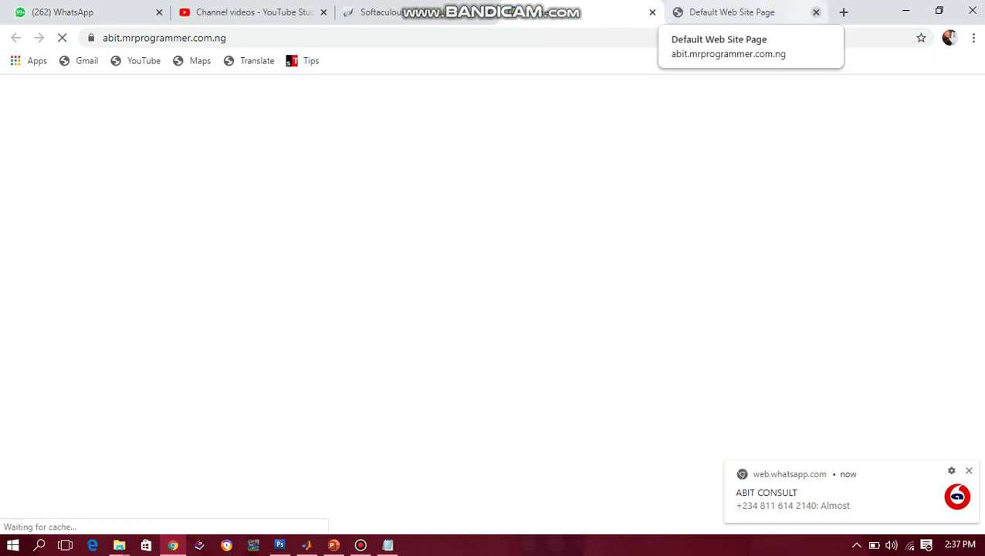
click(816, 11)
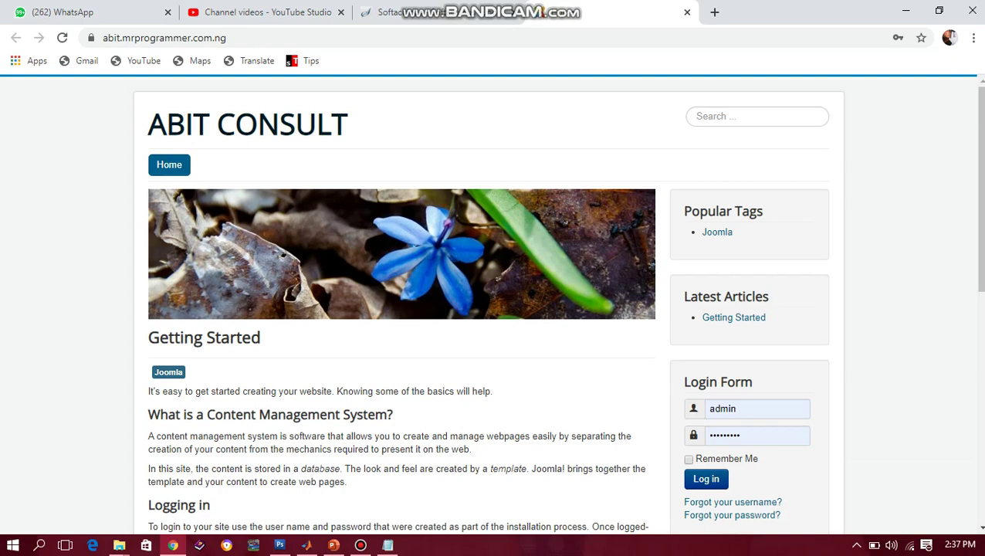
scroll(491, 304, down, 5)
scroll(491, 304, down, 2)
scroll(490, 304, up, 1)
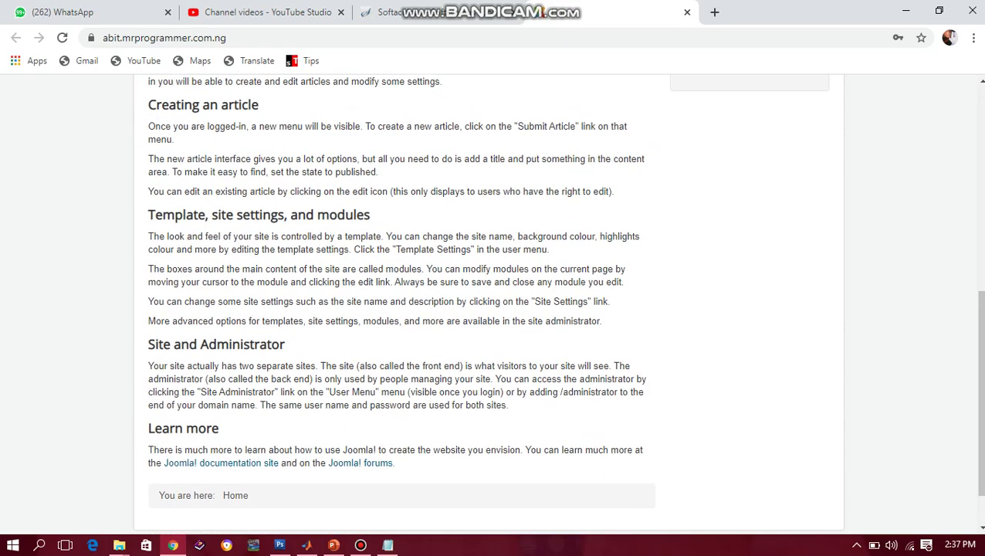
scroll(491, 304, up, 6)
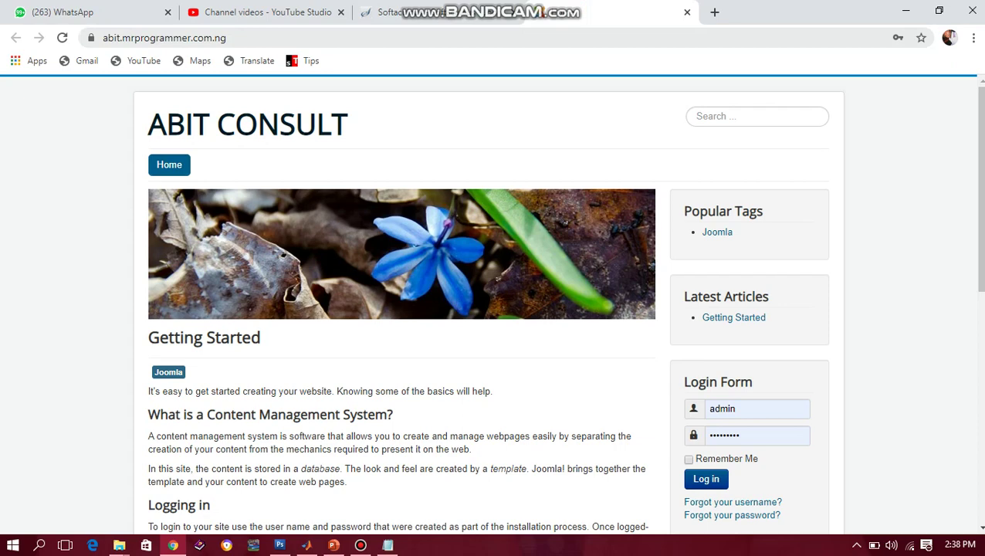
- Open the site's address with /administrator appended in a new tab and log in to the Joomla backend with the prefilled credentials
key(ctrl+l)
key(ctrl+c)
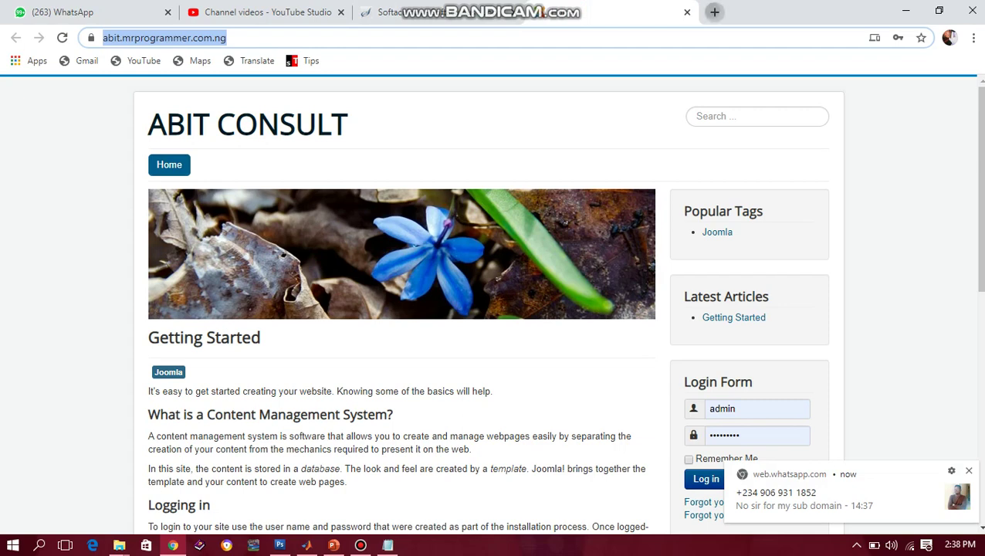
click(715, 12)
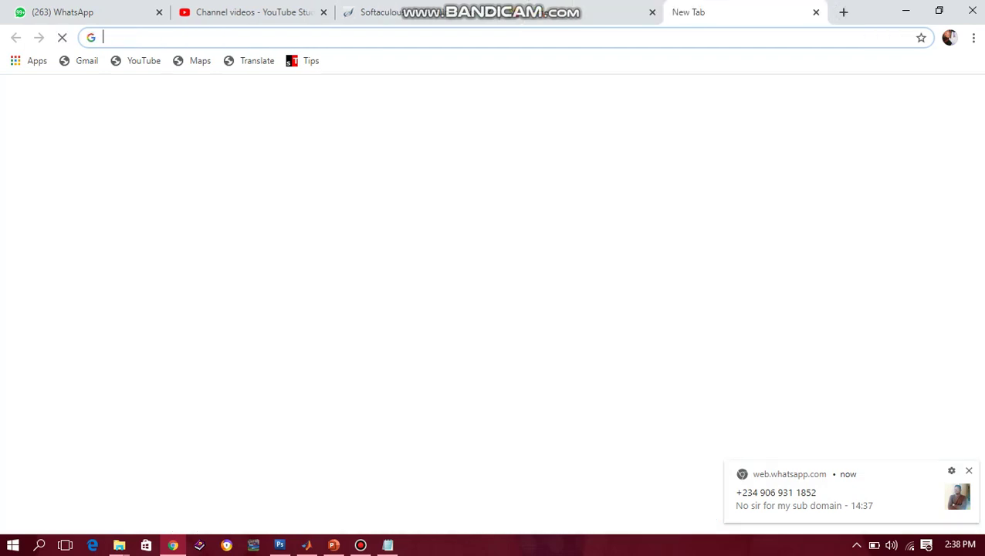
key(ctrl+v)
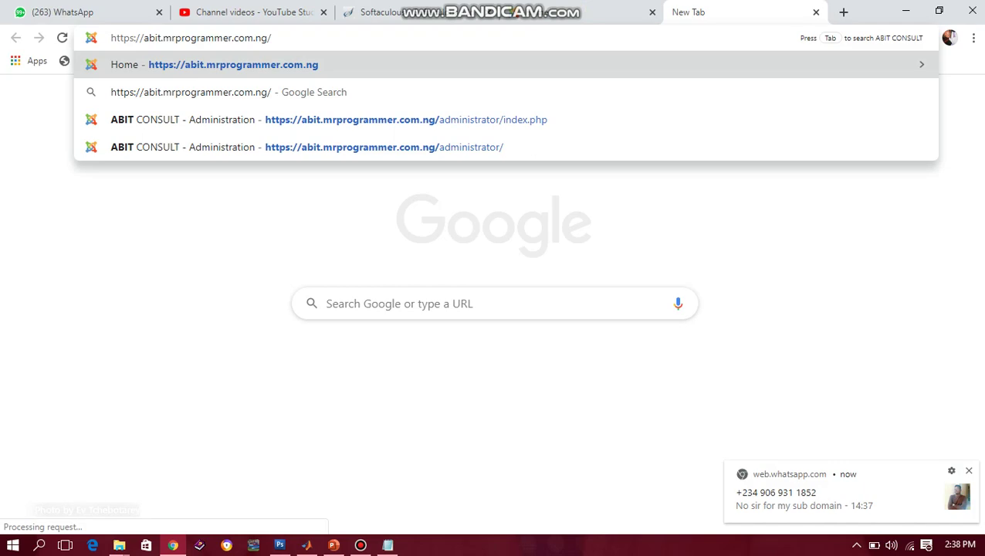
text(adminis)
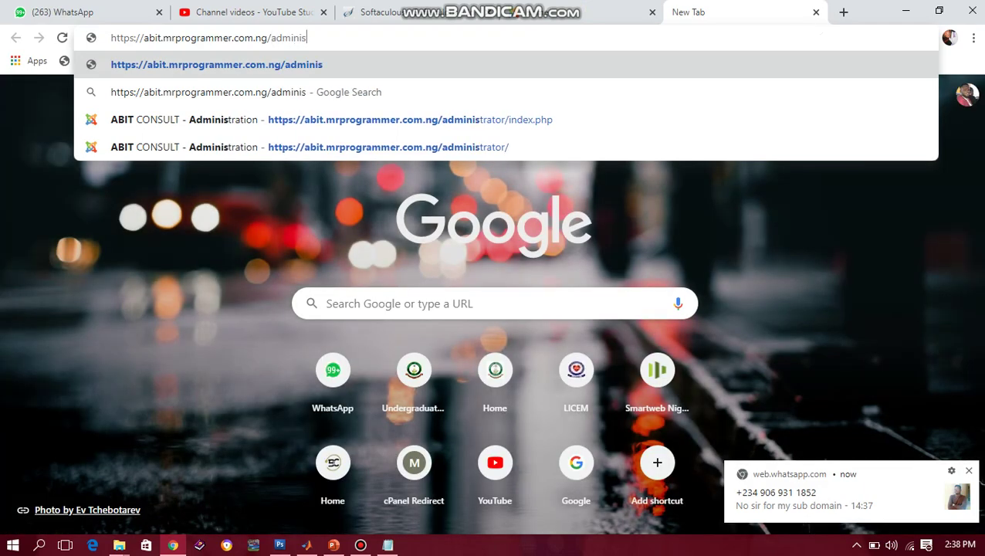
text(trat)
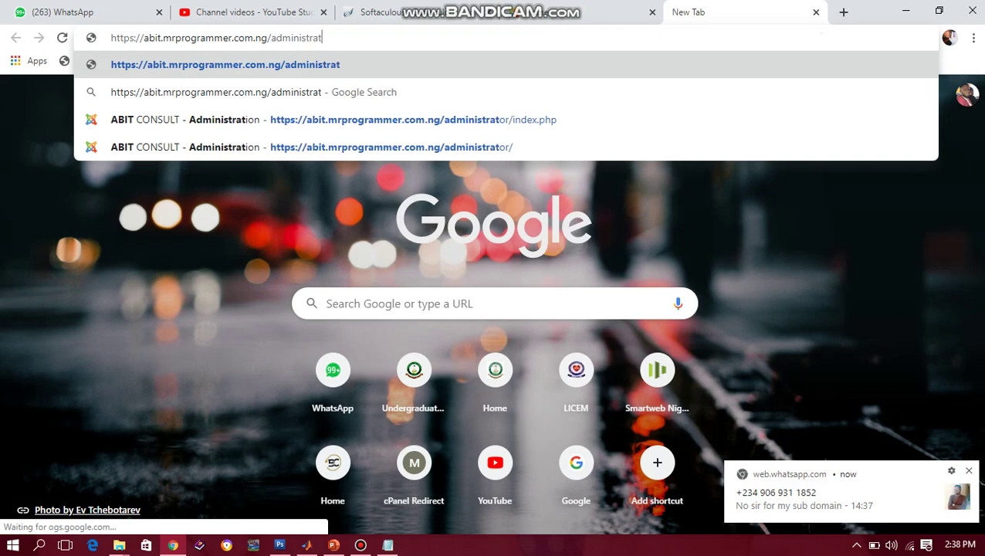
text(or)
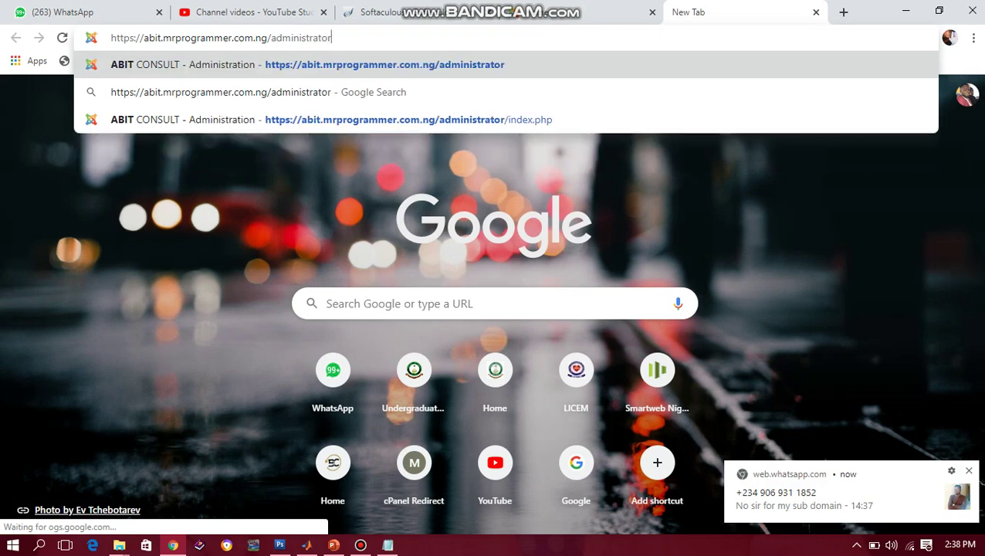
key(Return)
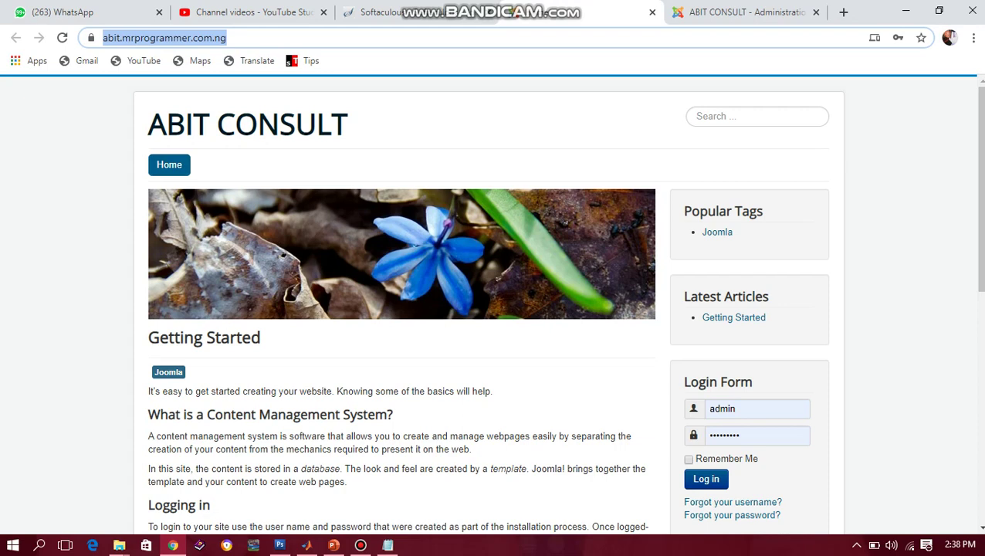
key(Return)
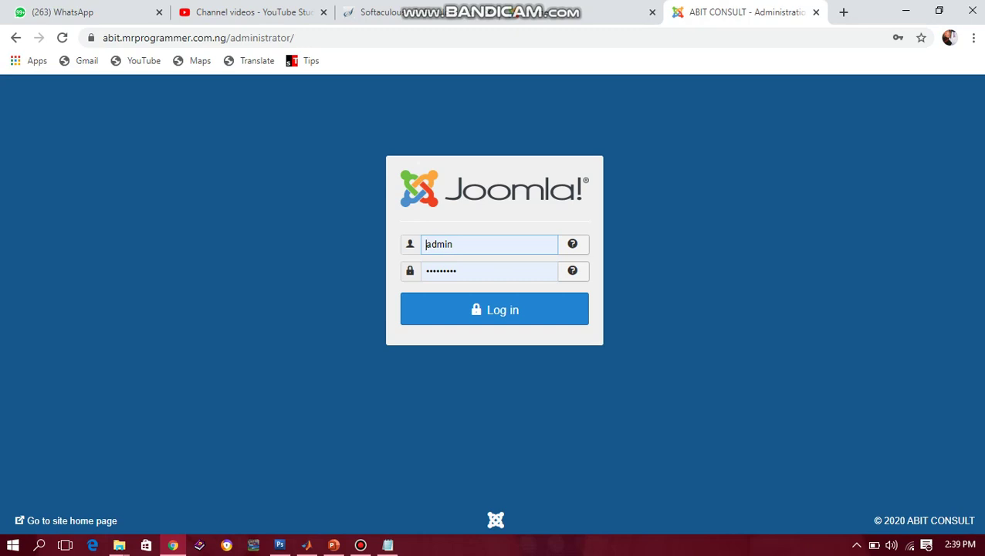
click(494, 310)
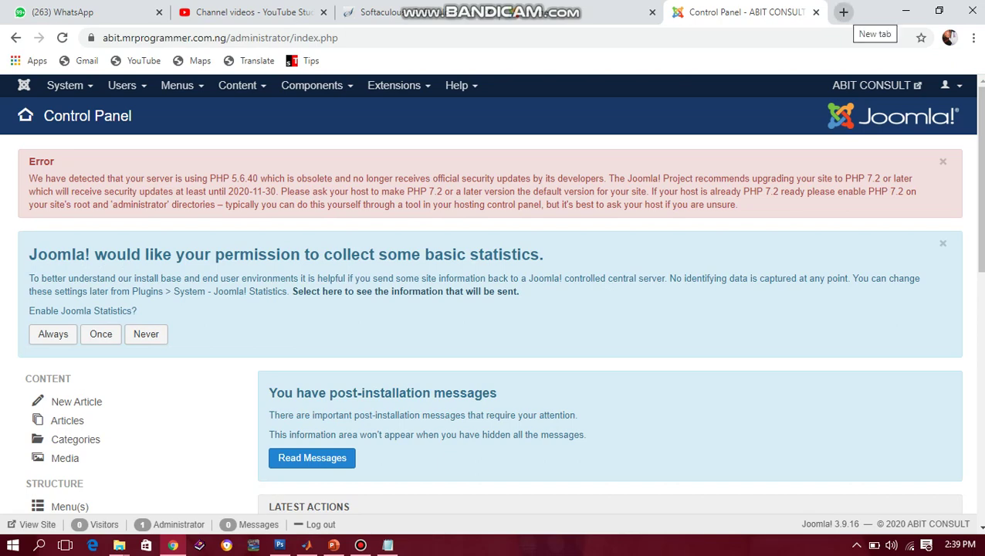
- Search Google for "joomla templates" in a new tab and look through the template providers in the results
click(844, 13)
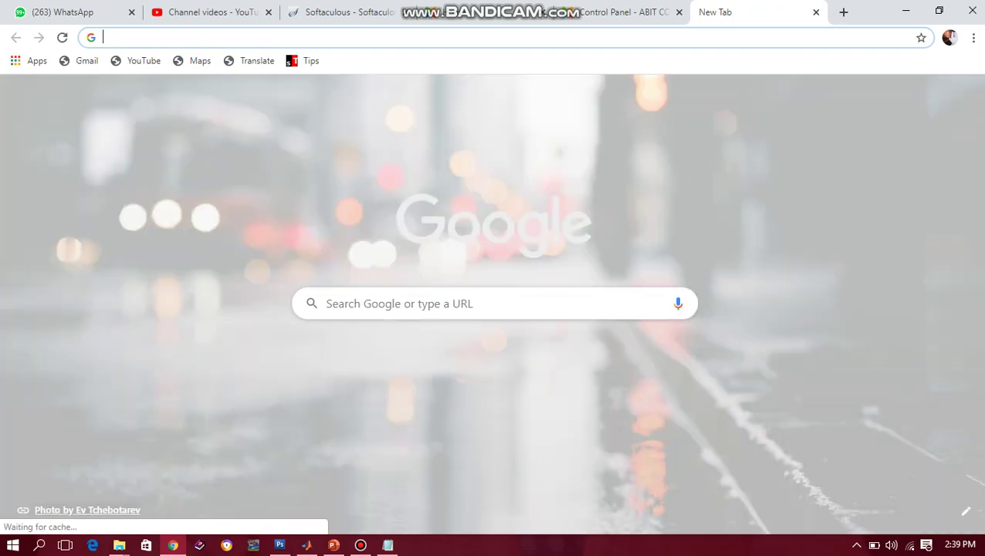
text(joom)
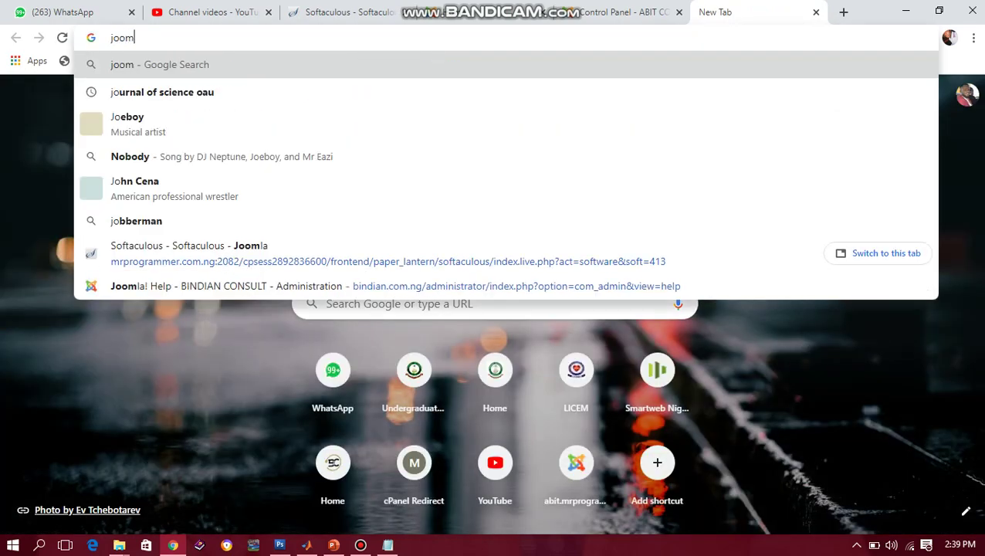
text(la te)
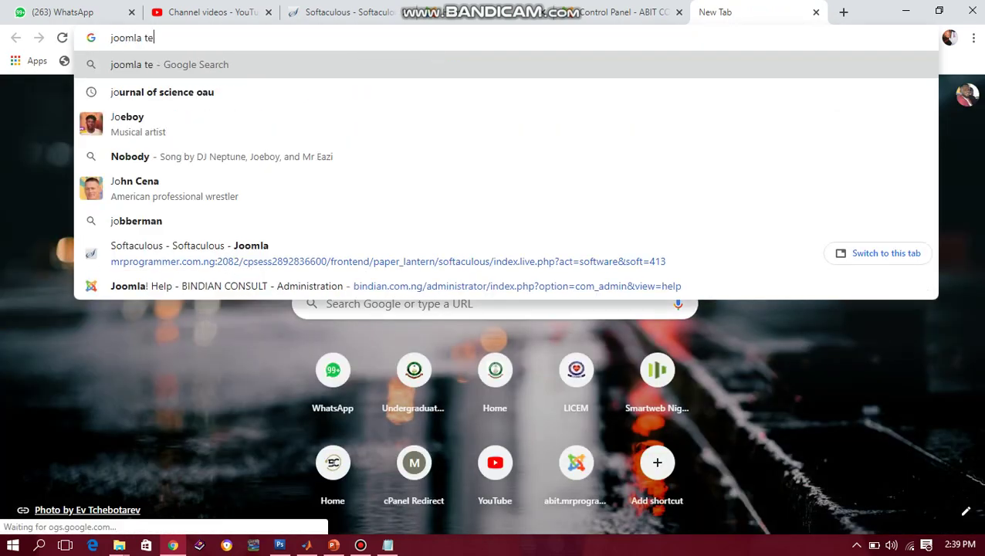
text(mplates)
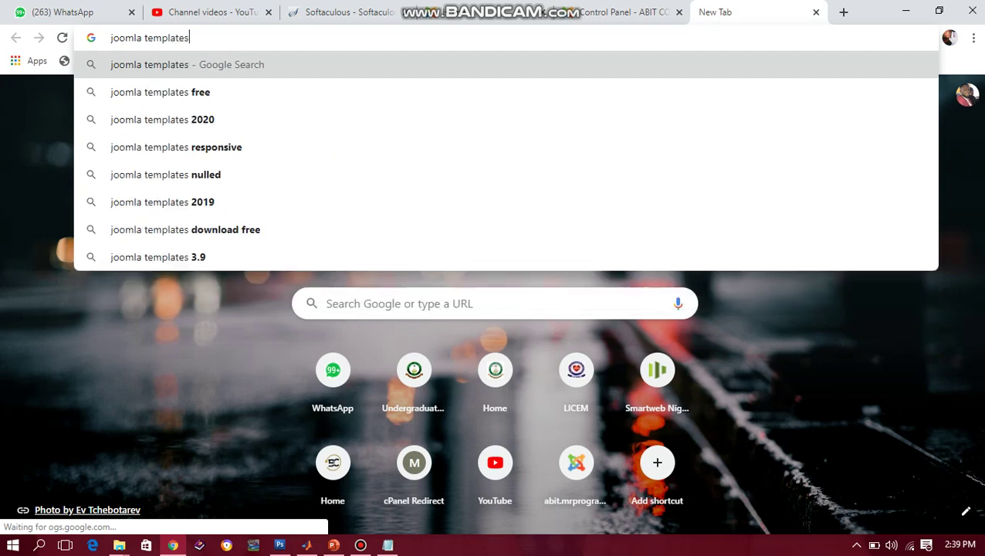
key(Return)
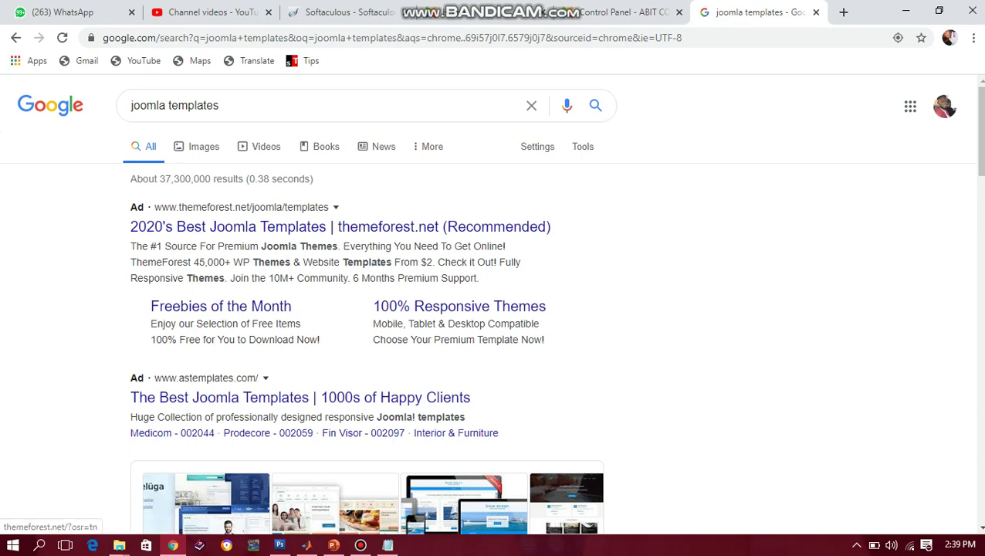
scroll(493, 324, down, 2)
scroll(492, 309, up, 1)
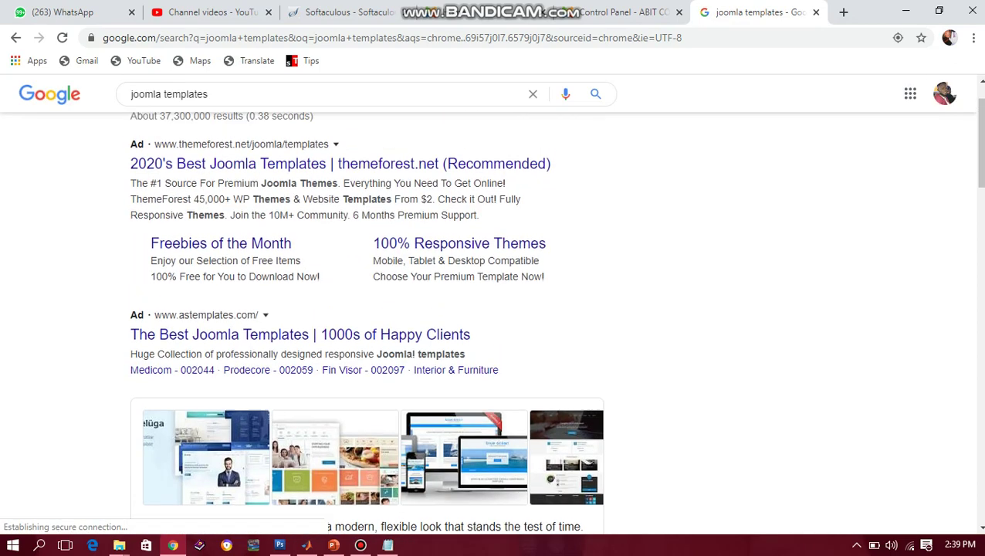
scroll(493, 308, down, 1)
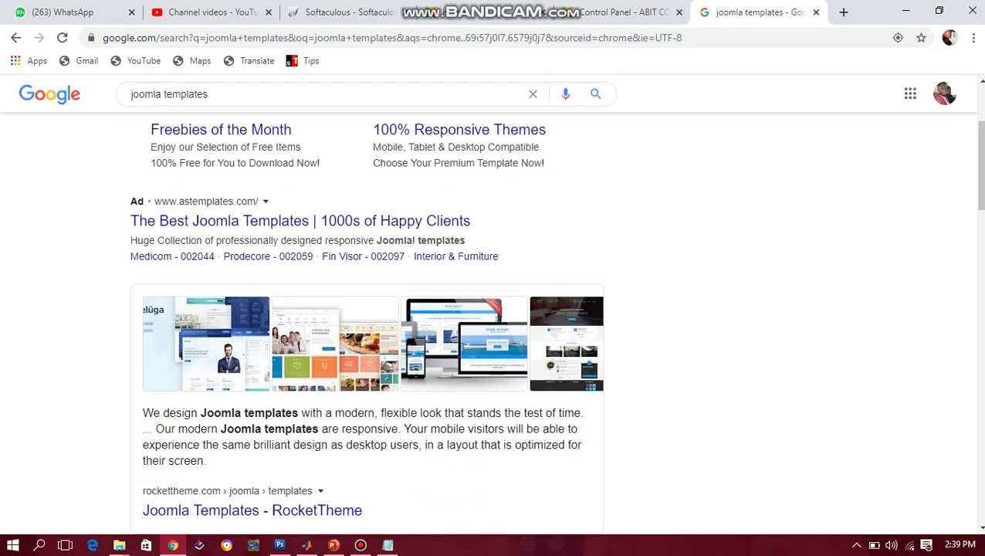
scroll(492, 309, down, 3)
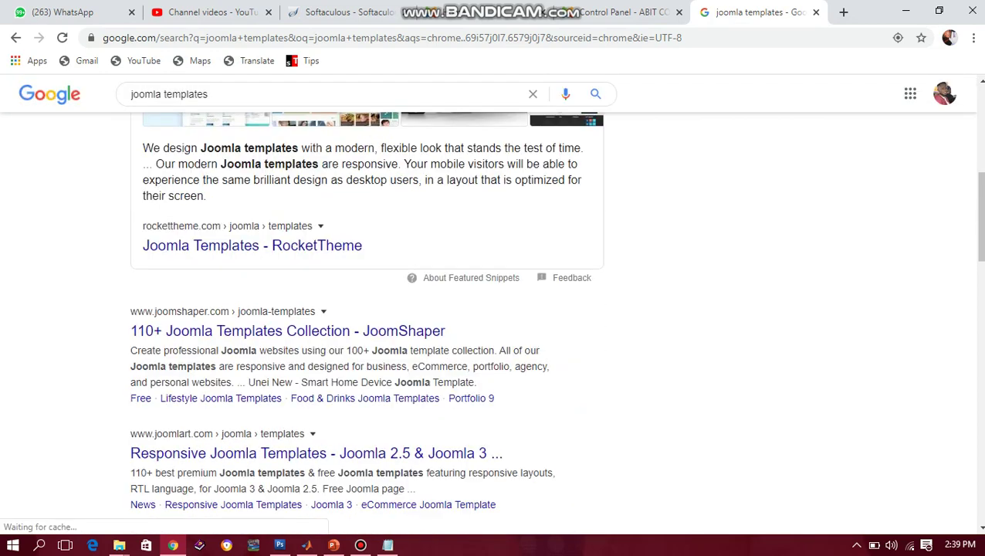
scroll(329, 521, down, 1)
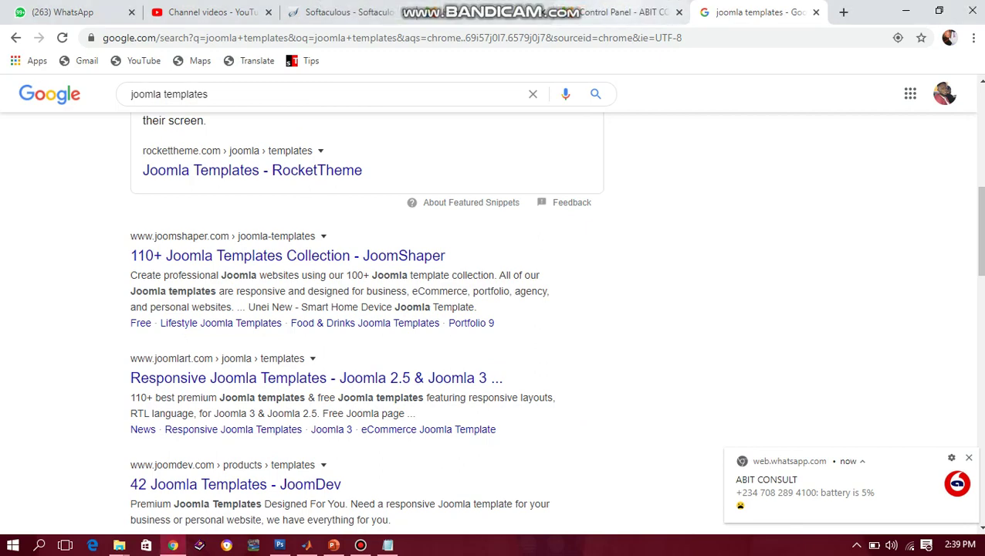
- Return to the Joomla control panel and look through its available commands for users, menus, content, components, extensions and help
key(ctrl+shift+Tab)
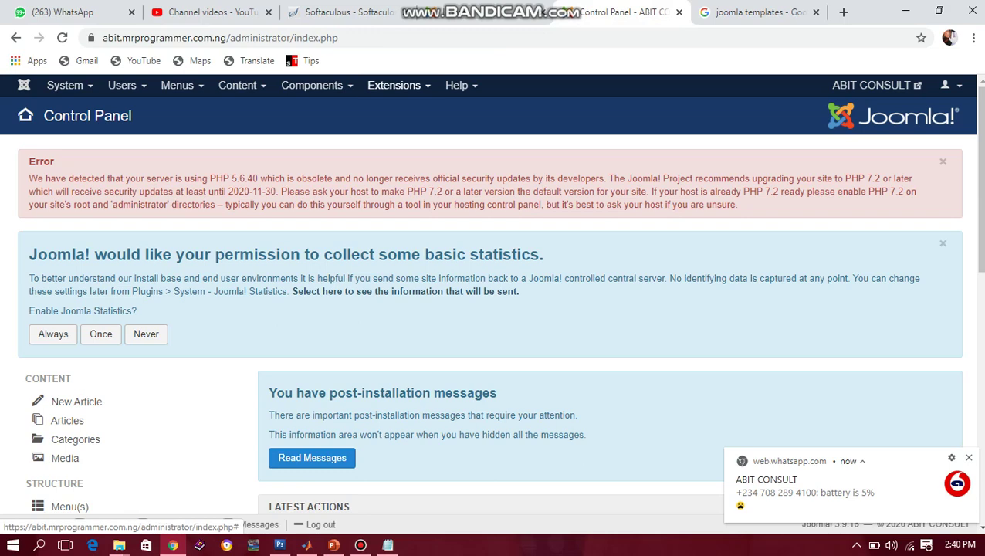
click(398, 85)
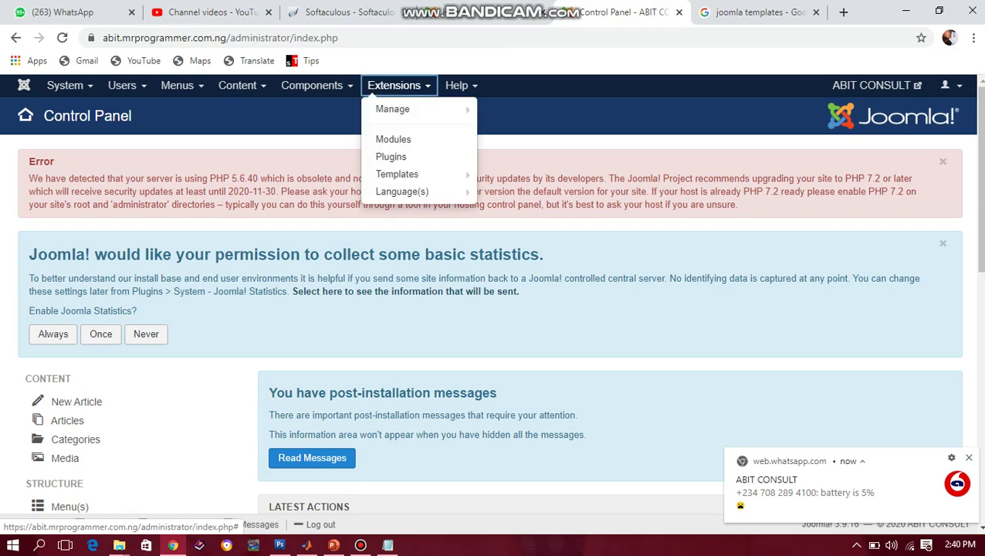
mouse_move(401, 109)
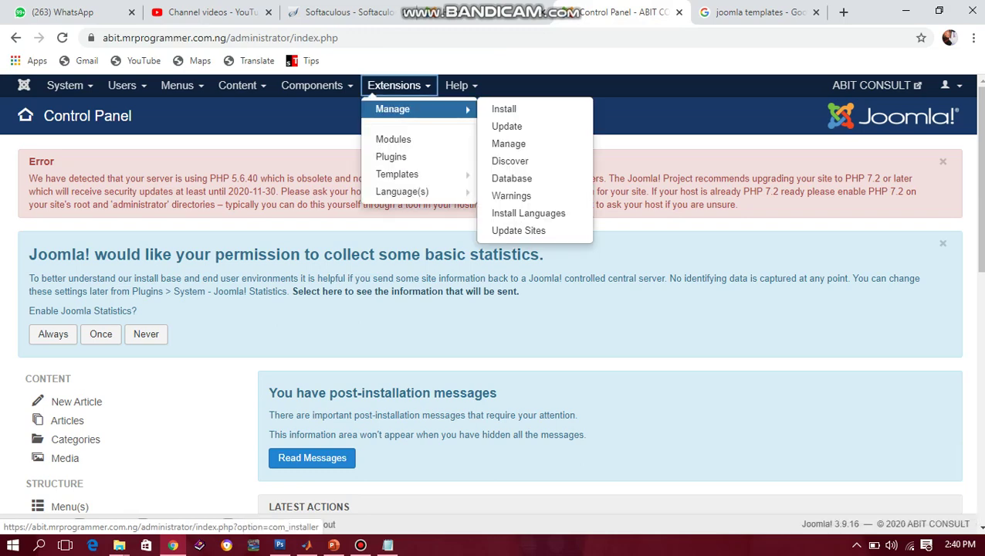
click(461, 85)
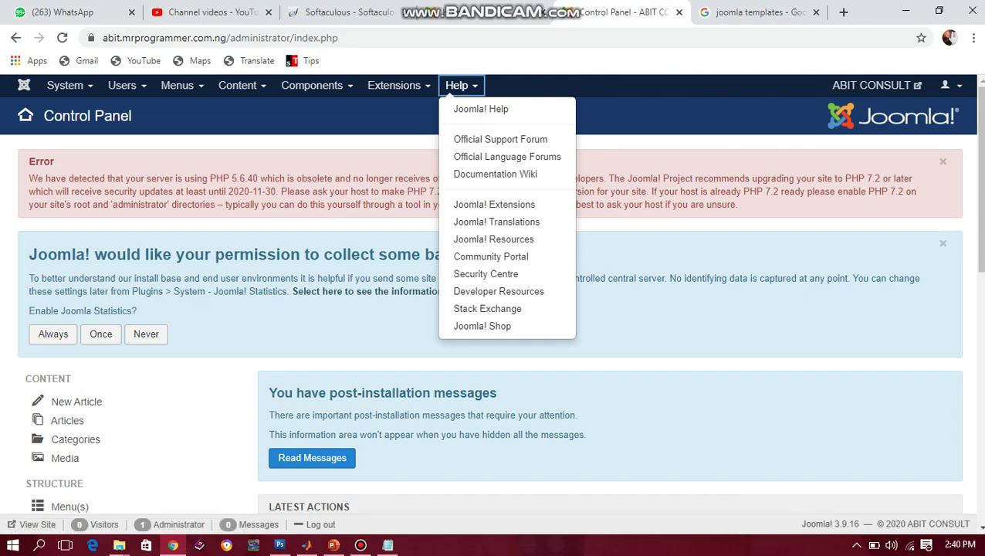
click(237, 85)
click(122, 85)
click(176, 85)
click(237, 85)
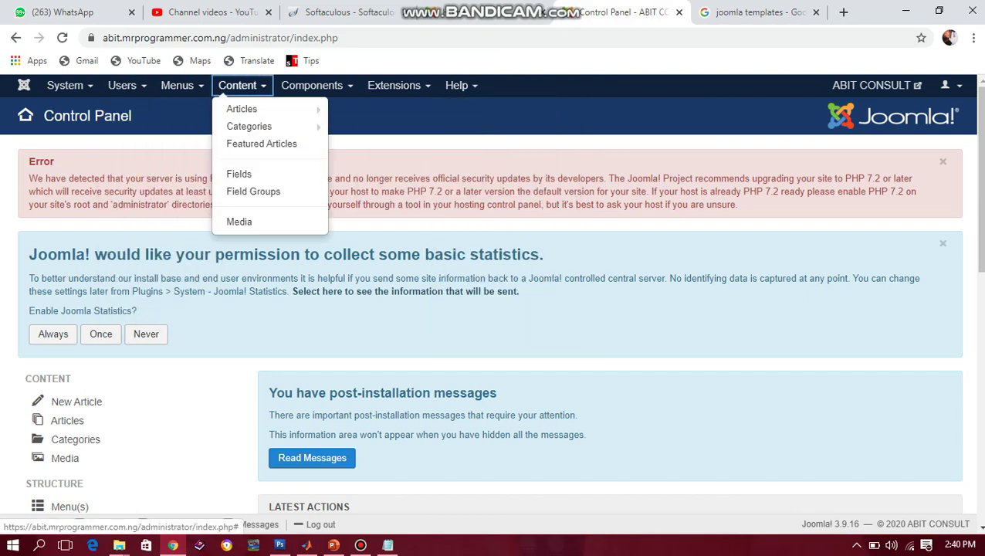
click(393, 85)
mouse_move(392, 109)
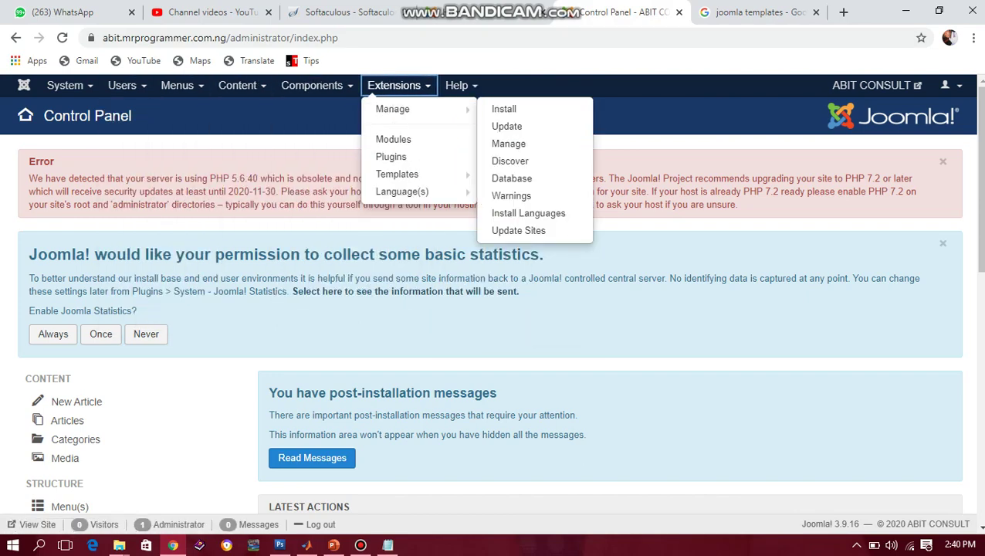
click(177, 85)
click(312, 85)
click(394, 85)
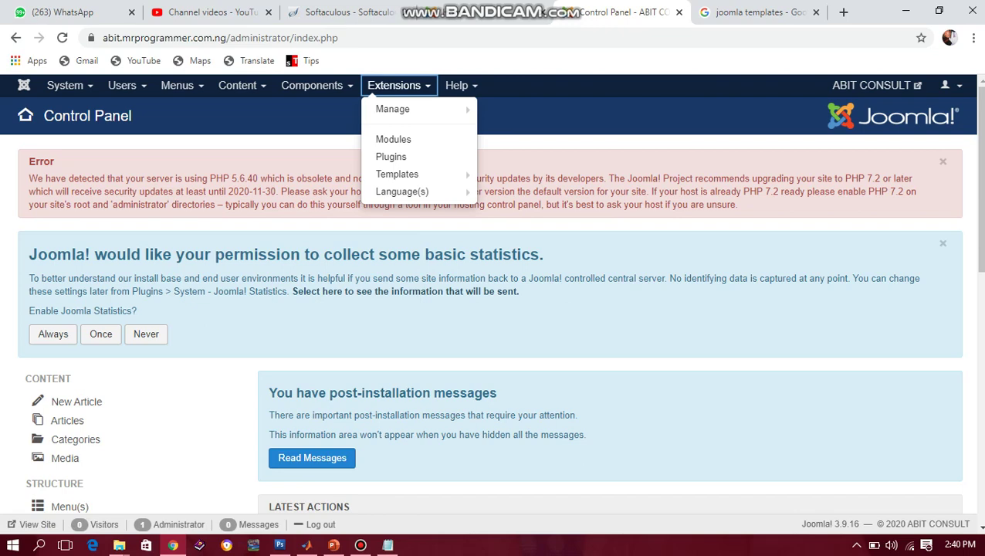
click(456, 85)
- Open the Joomla page for installing extensions
click(394, 85)
mouse_move(417, 109)
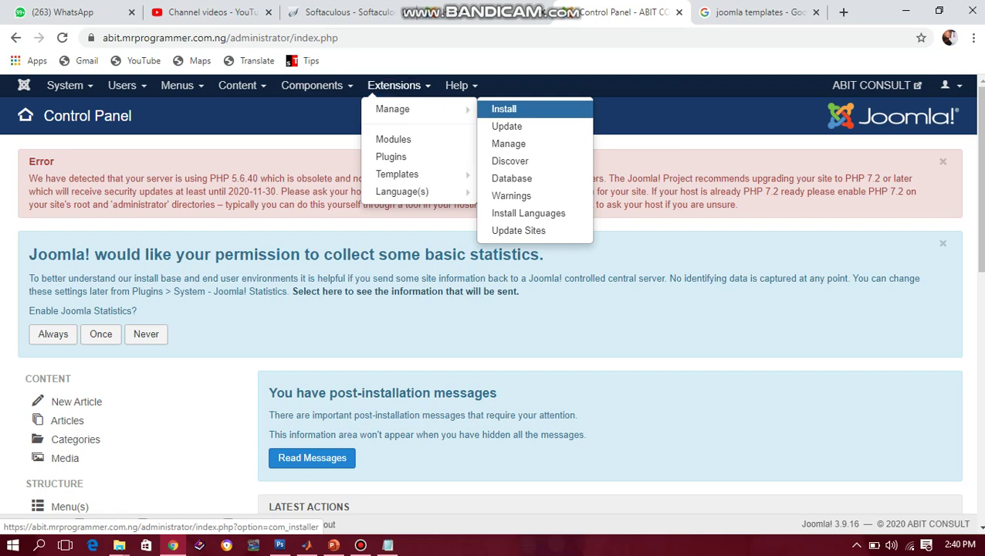
click(503, 109)
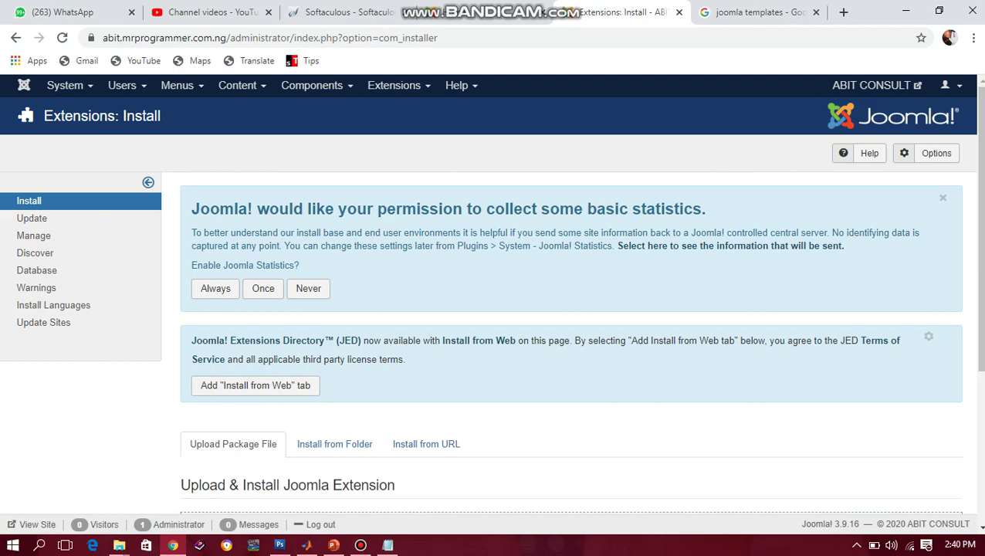
- Look over the extension install page and allow Joomla to always collect basic statistics
scroll(494, 323, down, 3)
scroll(494, 323, up, 3)
scroll(494, 323, down, 2)
scroll(494, 323, up, 2)
scroll(494, 322, down, 1)
scroll(494, 323, down, 2)
scroll(494, 323, up, 3)
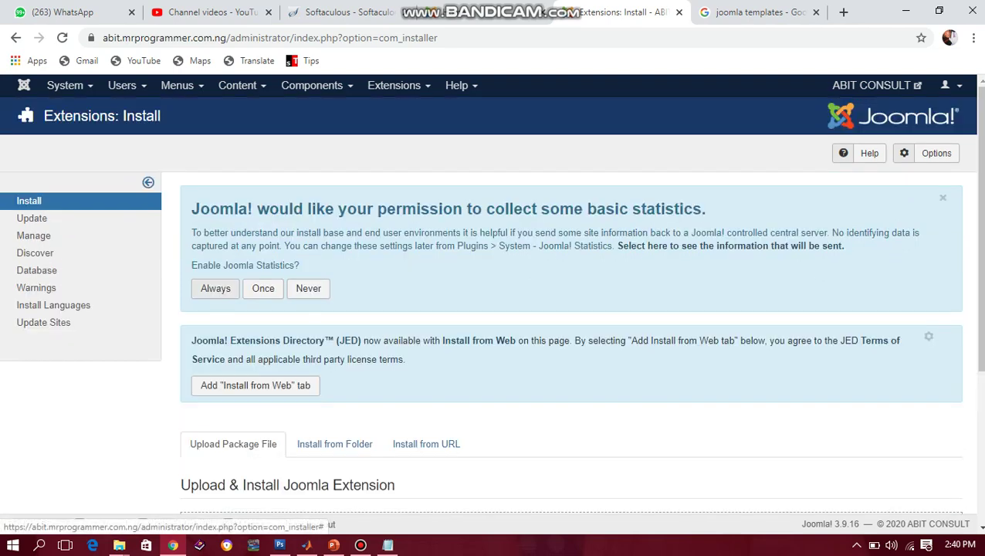
click(215, 288)
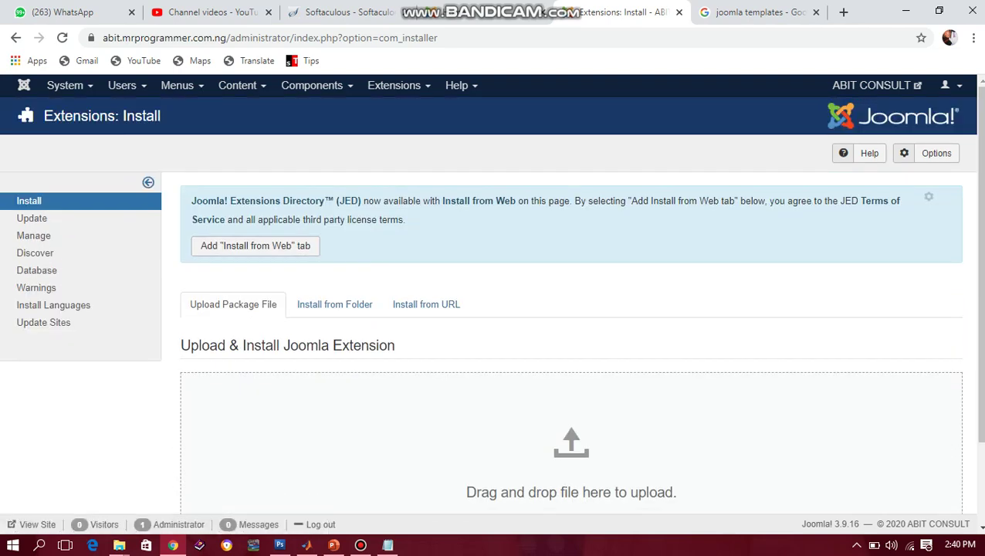
- Add the "Install from Web" plugin to the extension installer
scroll(494, 322, down, 2)
scroll(494, 323, up, 1)
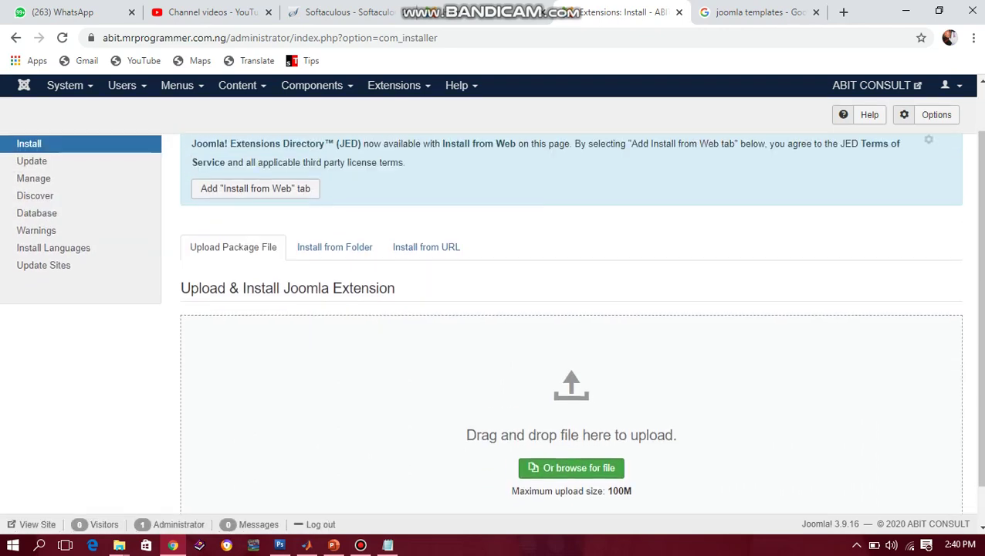
scroll(334, 304, down, 1)
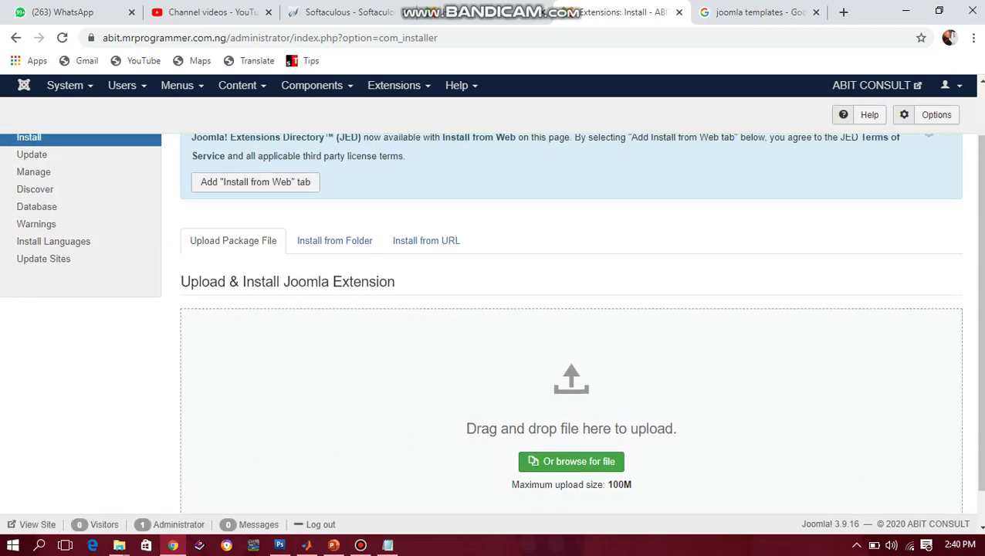
scroll(334, 304, up, 2)
key(F5)
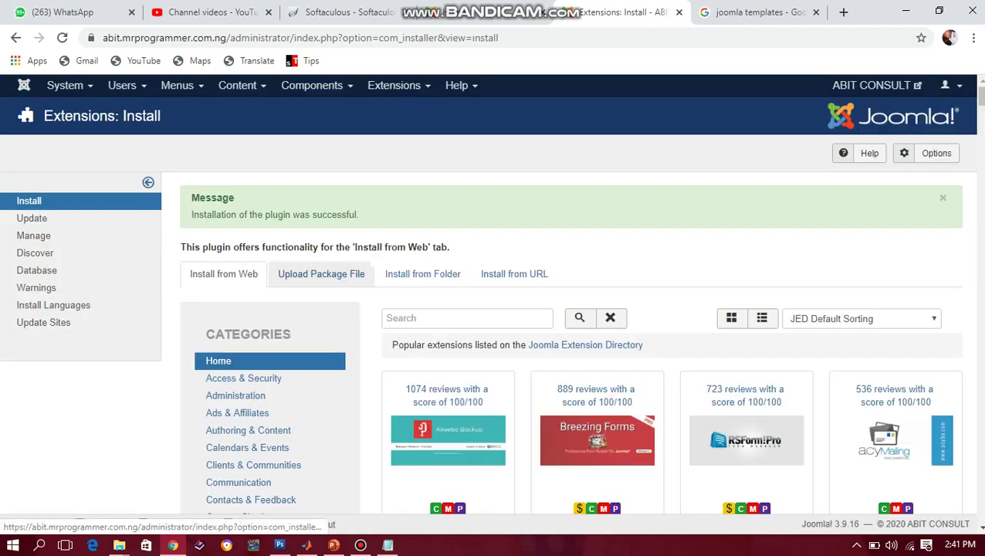
- Upload and install the template package jsn_dome_free_4.1.0_install from the ABIT TRAINING folder
click(321, 273)
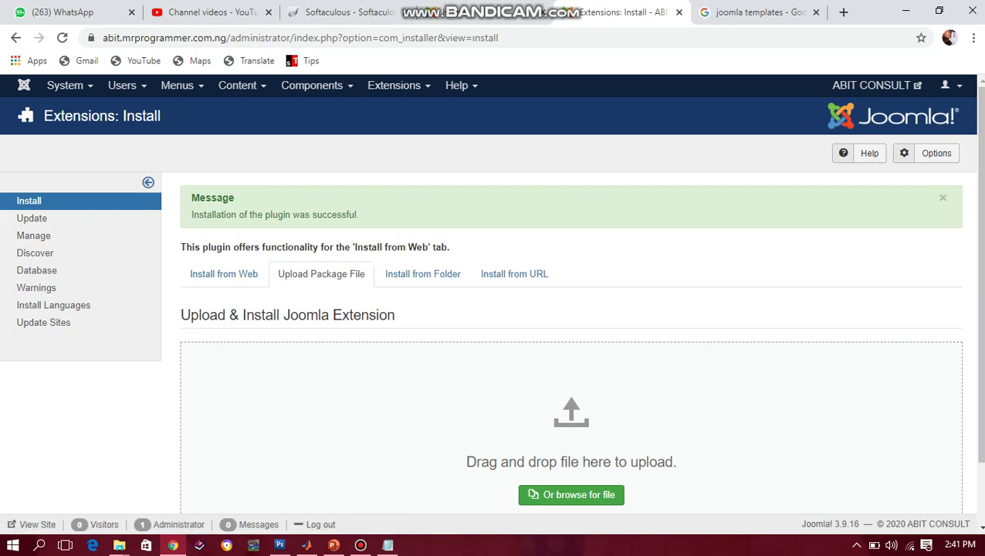
scroll(571, 421, down, 1)
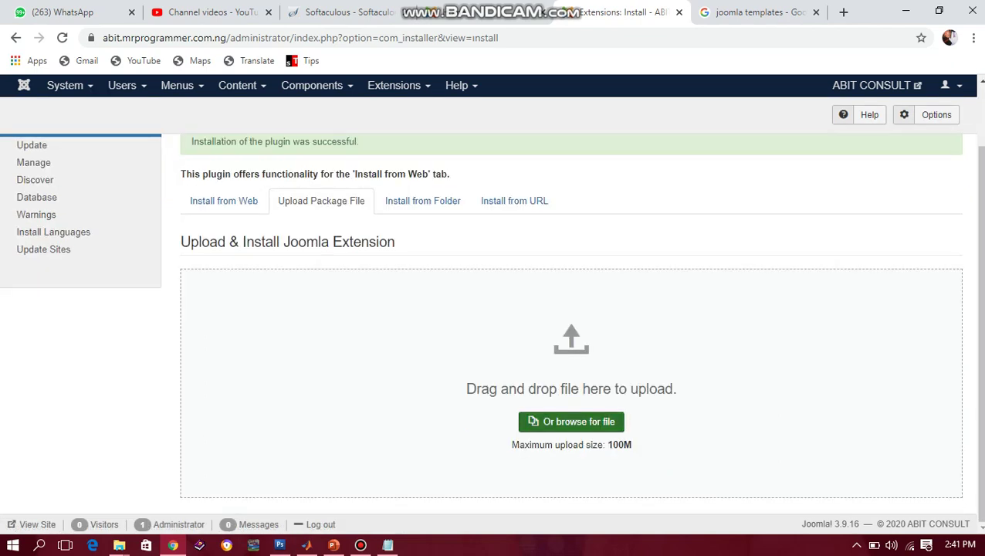
click(571, 421)
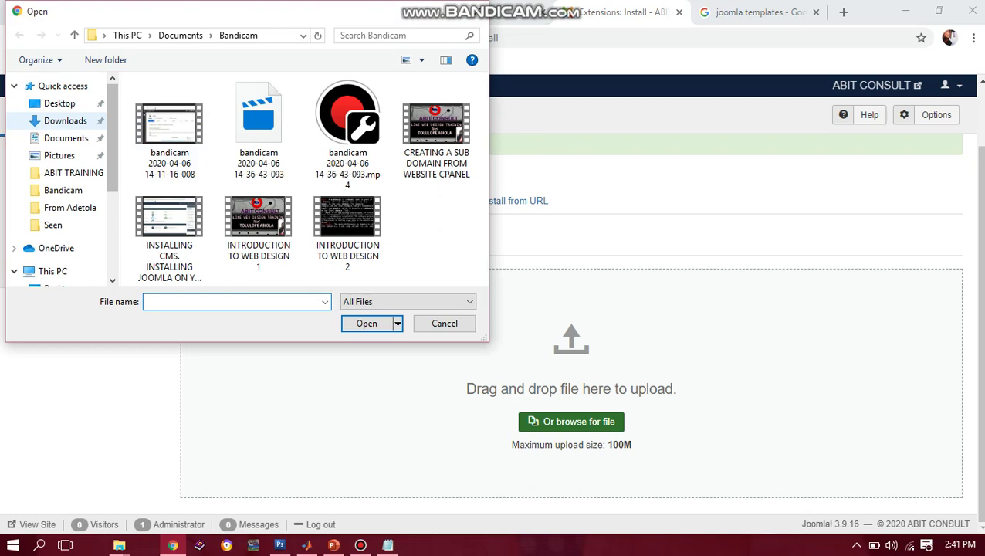
click(73, 172)
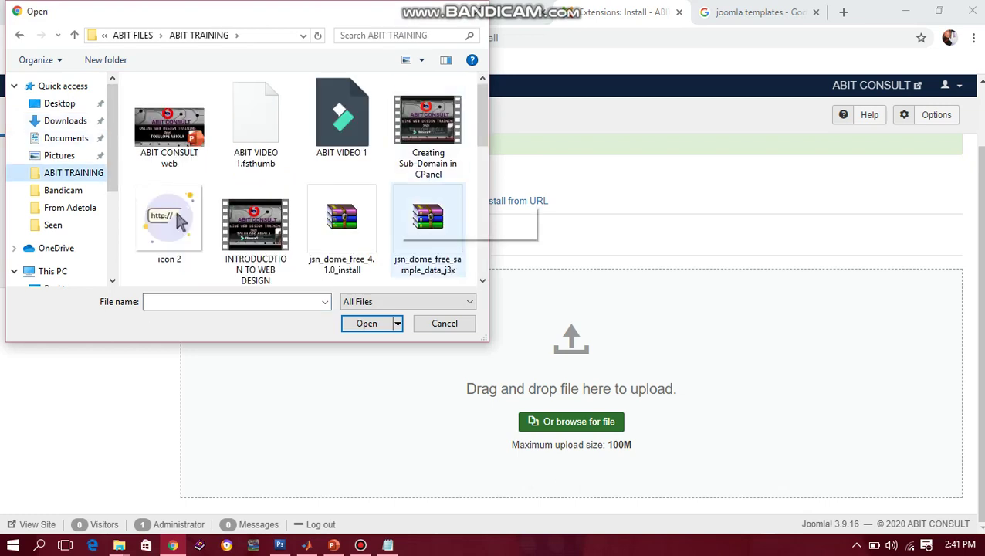
scroll(428, 216, down, 3)
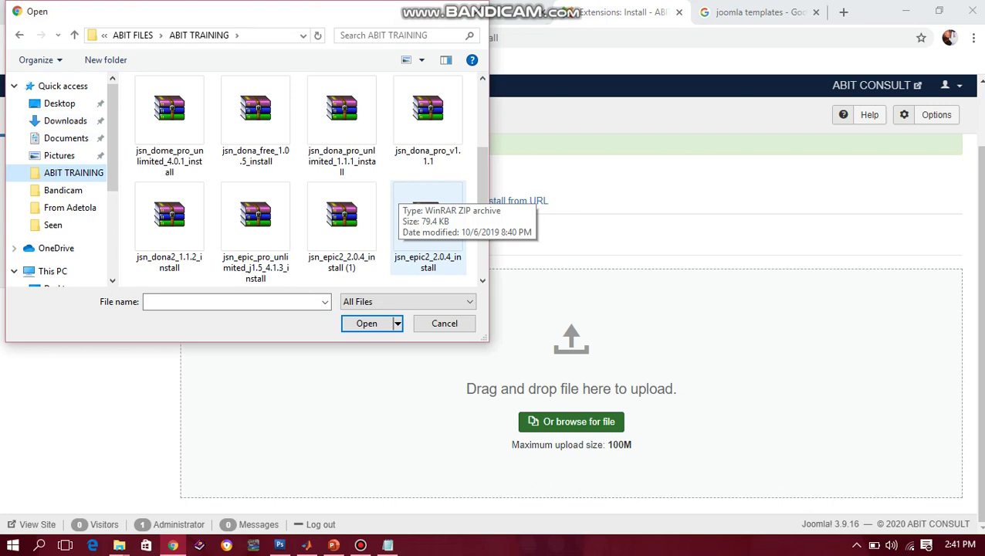
drag(481, 170, 482, 146)
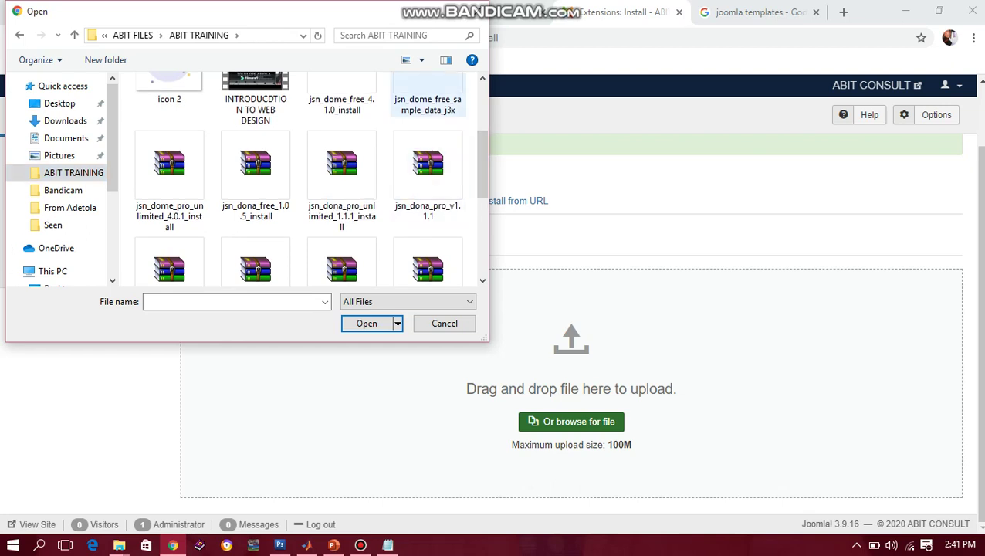
click(341, 100)
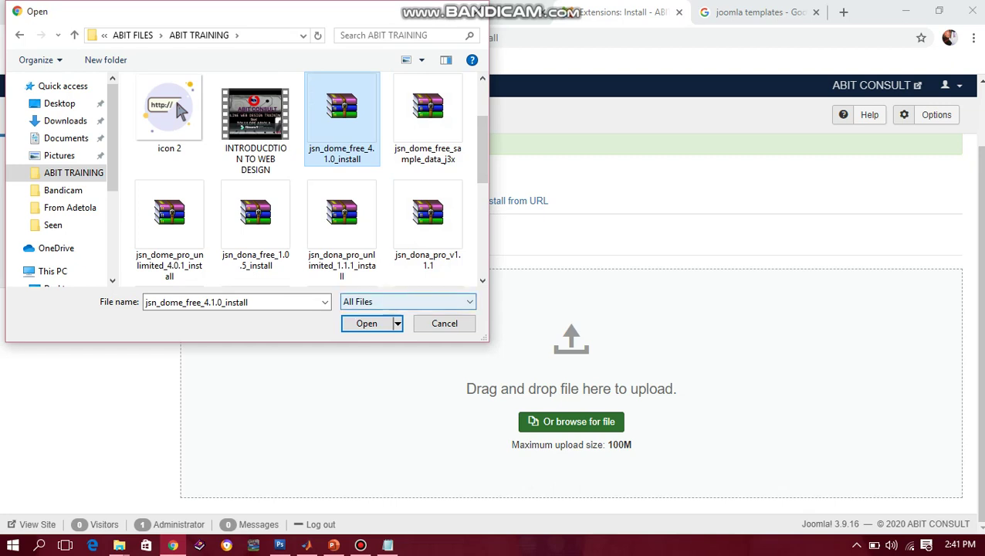
key(Tab)
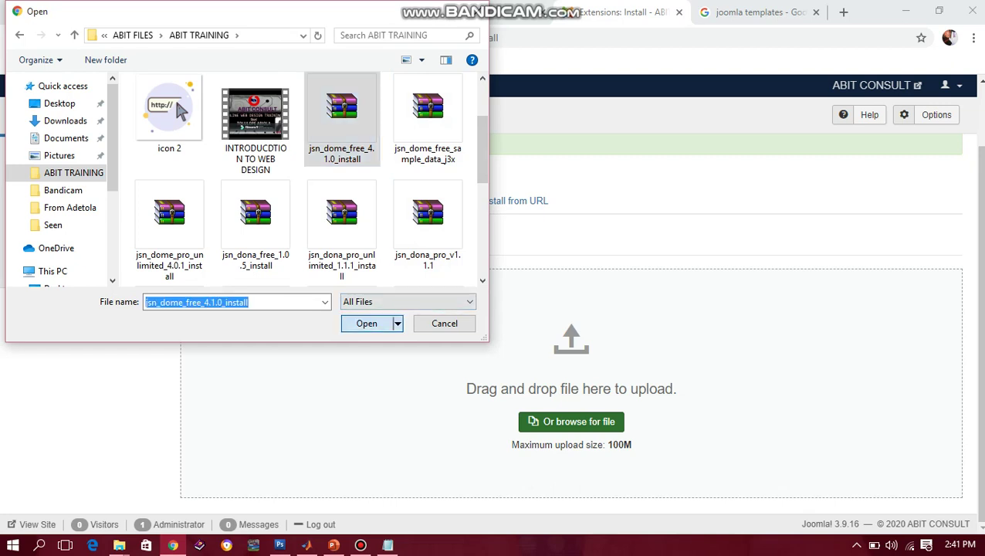
key(Return)
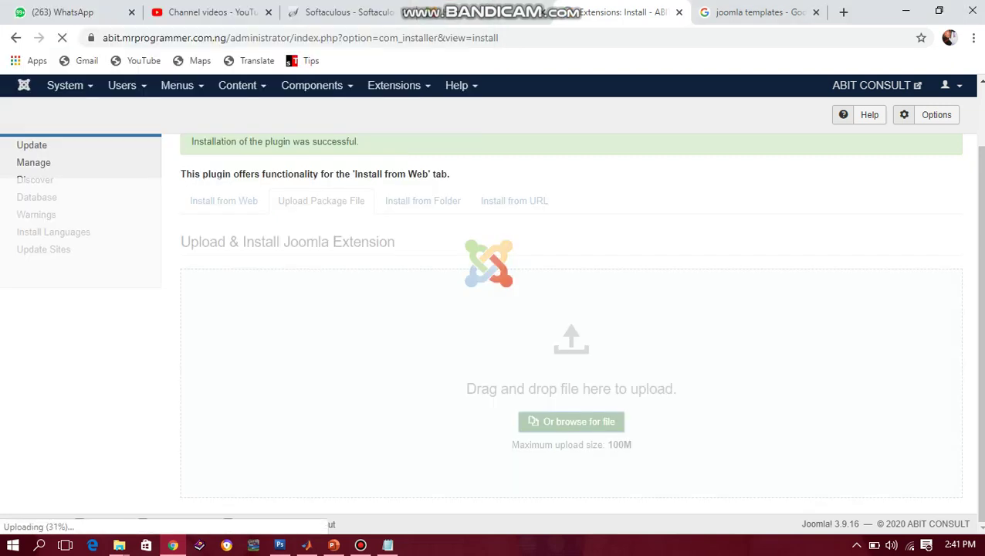
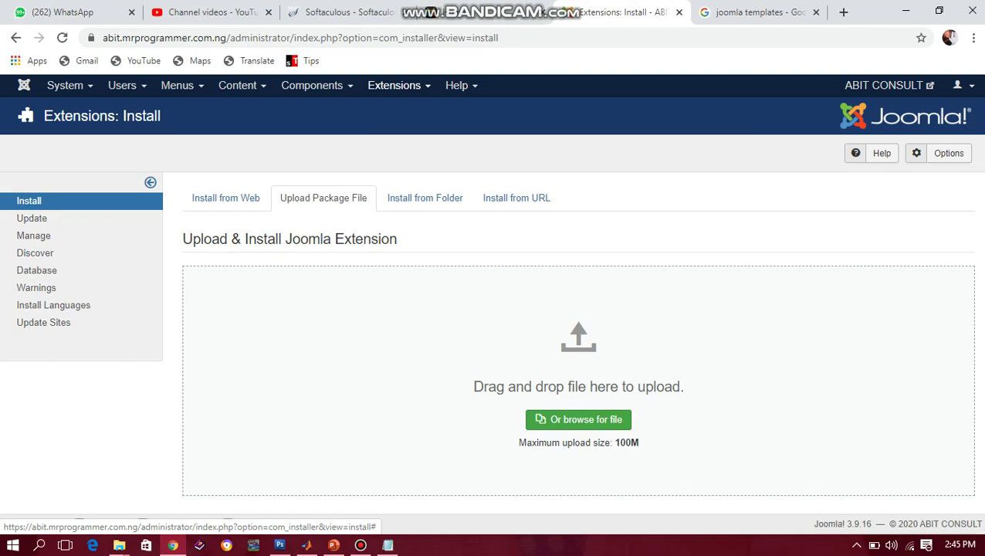
- Open the list of the site's template styles
click(393, 85)
mouse_move(392, 109)
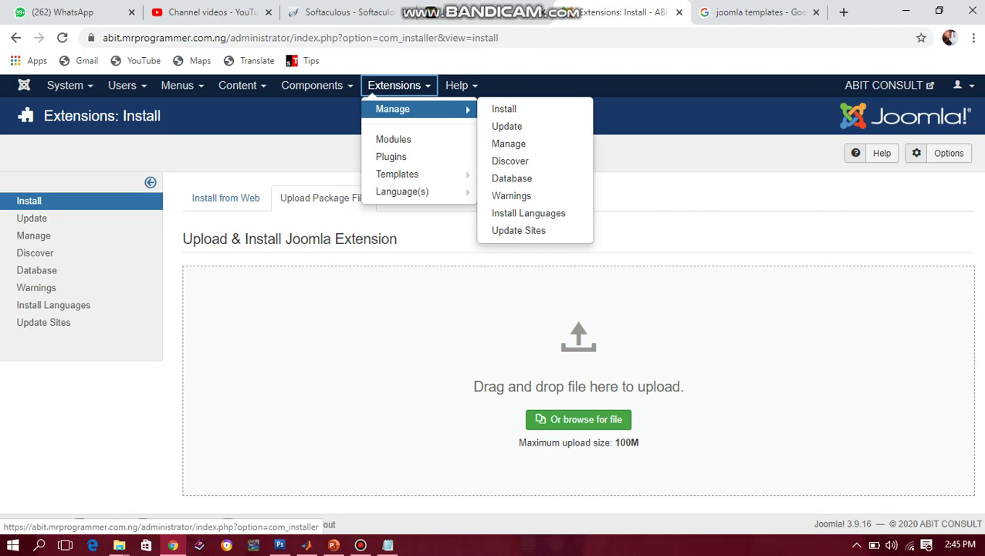
mouse_move(396, 174)
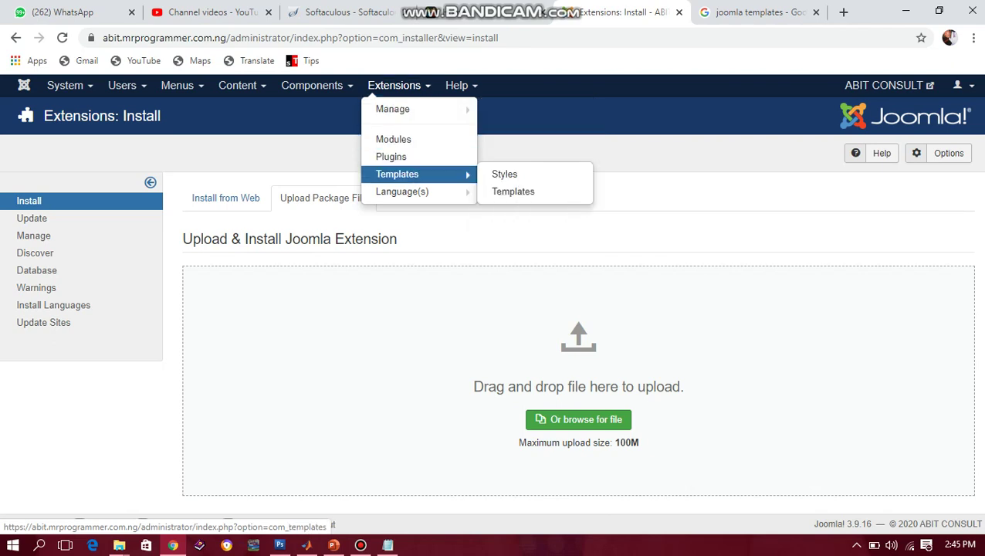
click(397, 174)
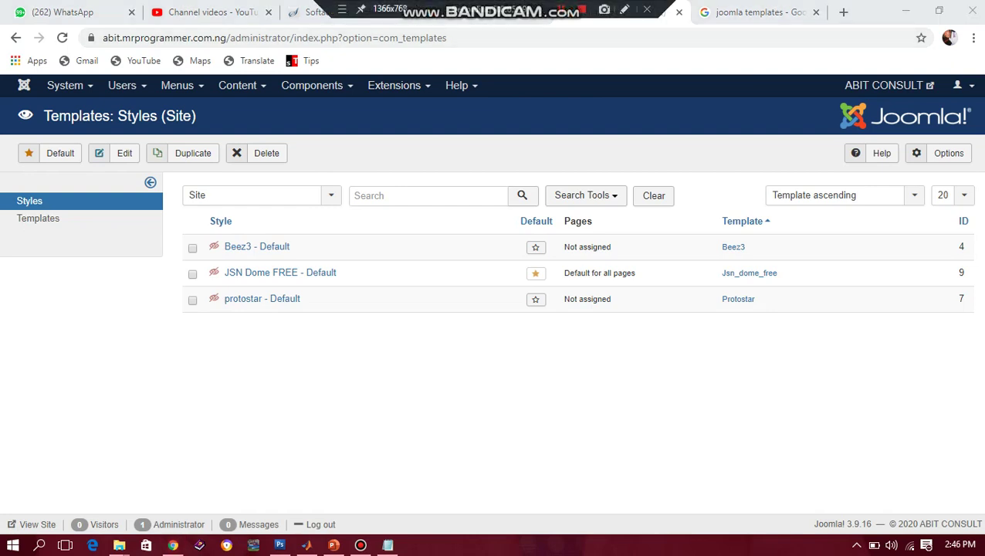
- Reload the public site's home page in its own tab to check the look of the new template
key(ctrl+shift+Tab)
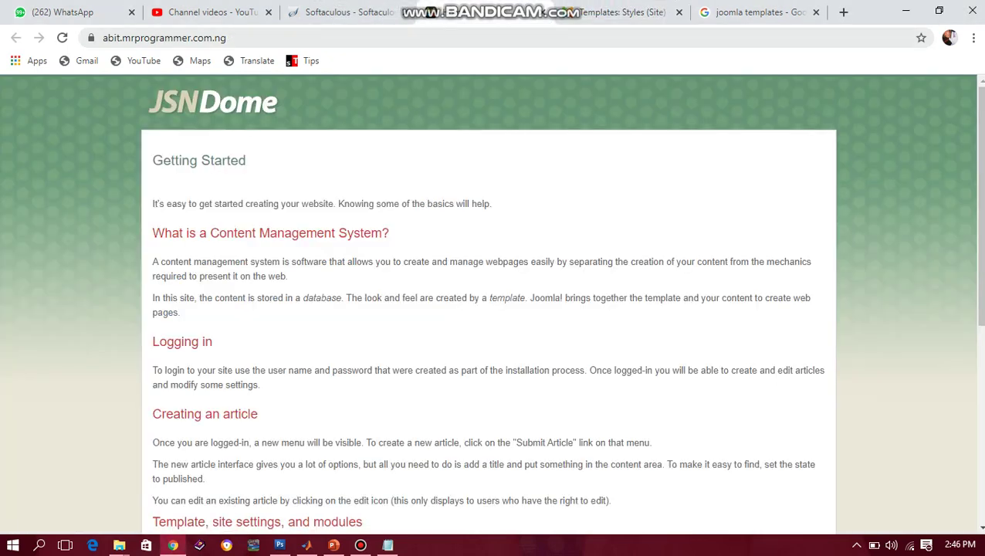
click(164, 37)
key(Return)
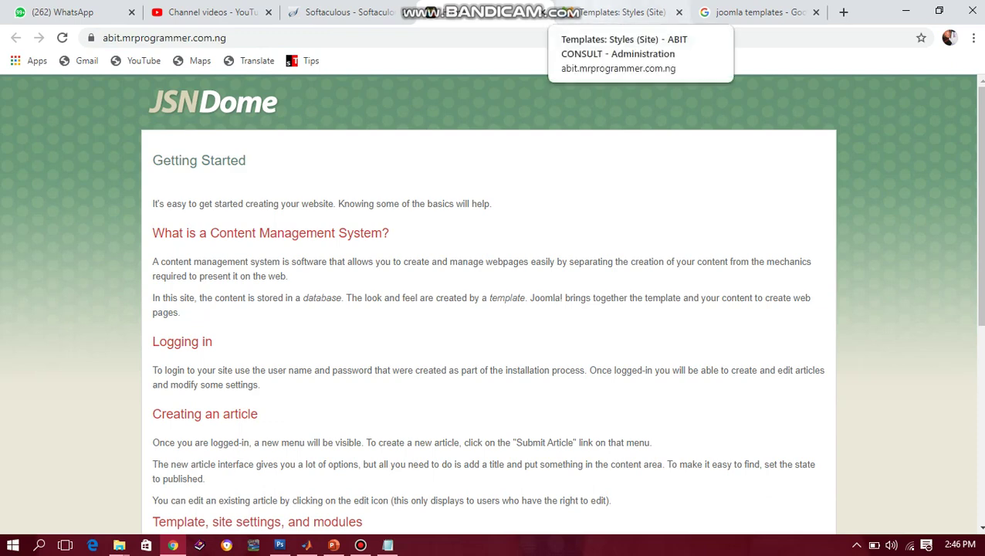
- Open the JSN Dome FREE - Default style and start its sample data installation, agreeing to the deletion of all site content
click(621, 13)
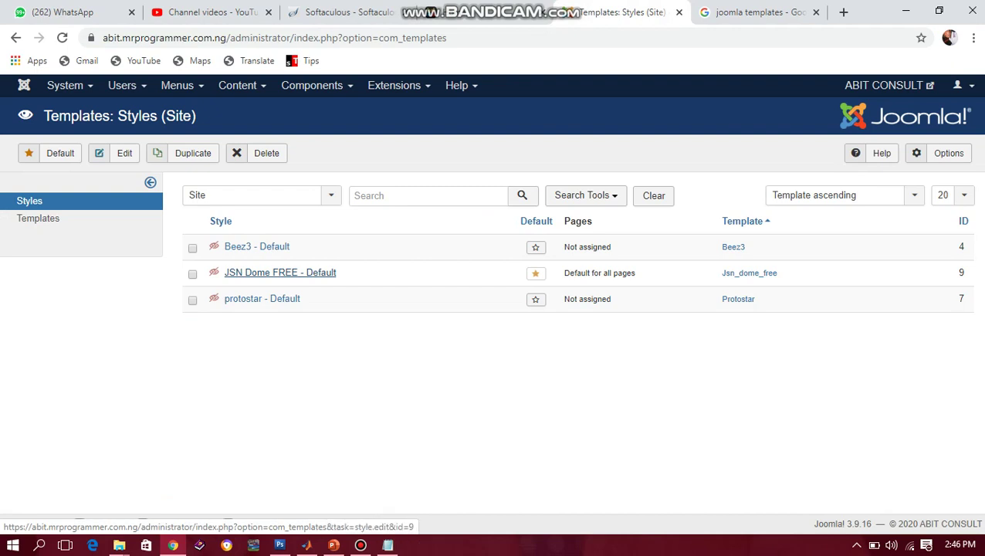
click(280, 272)
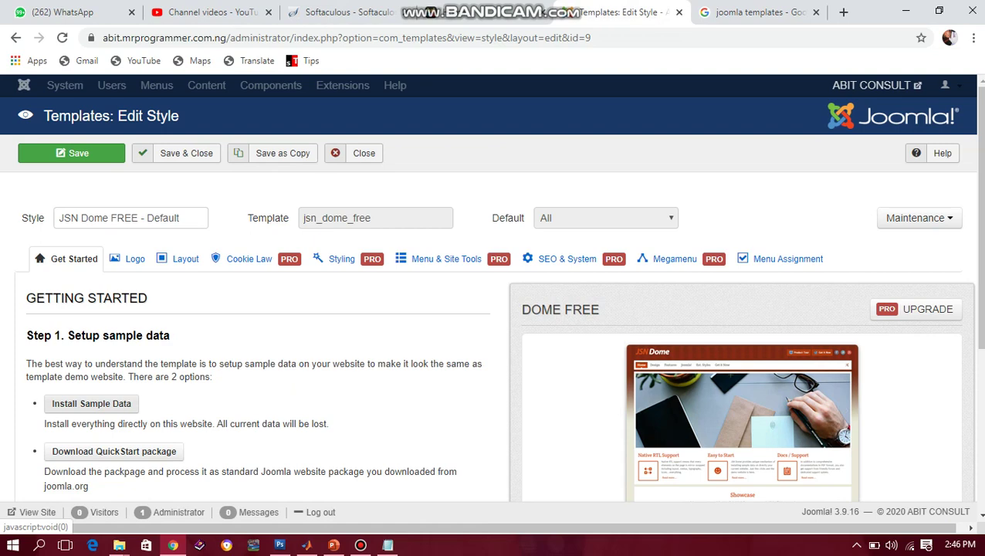
click(91, 403)
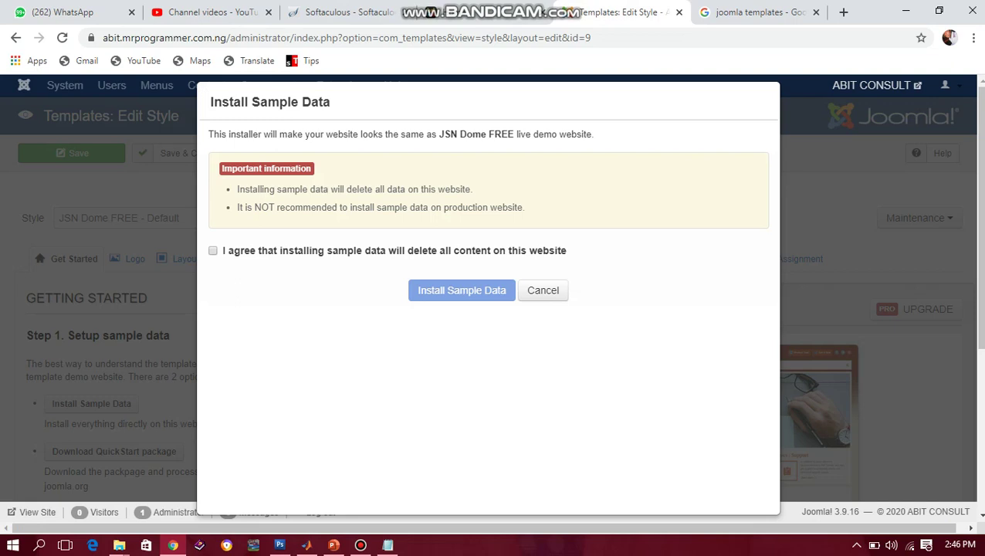
click(212, 250)
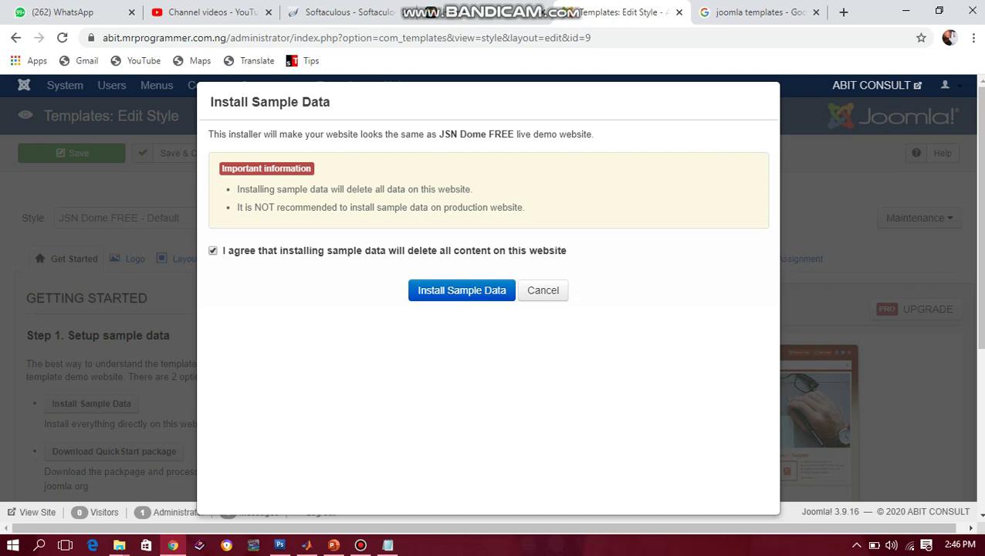
click(461, 289)
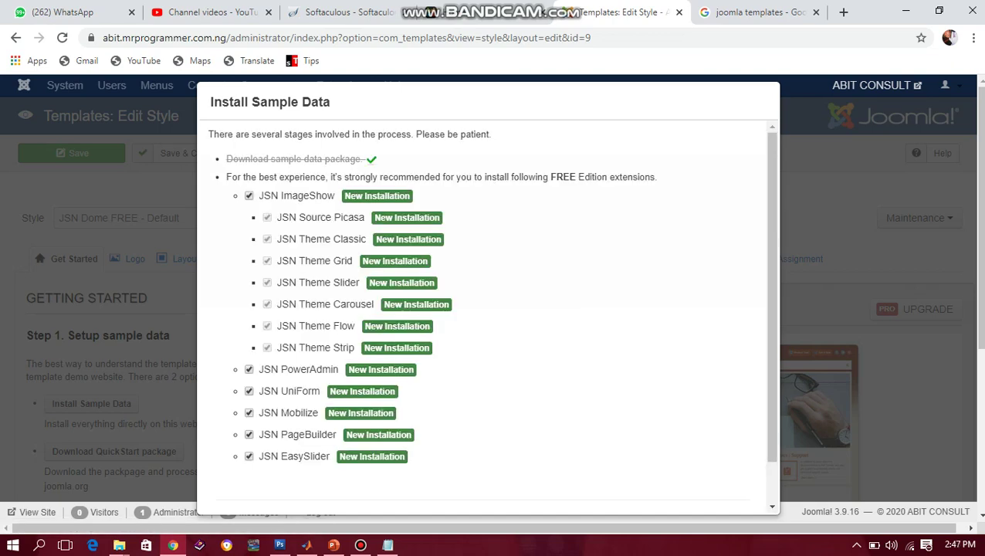
- Continue the sample data installation with all recommended free JSN extensions selected and finish the installer
drag(364, 217, 226, 177)
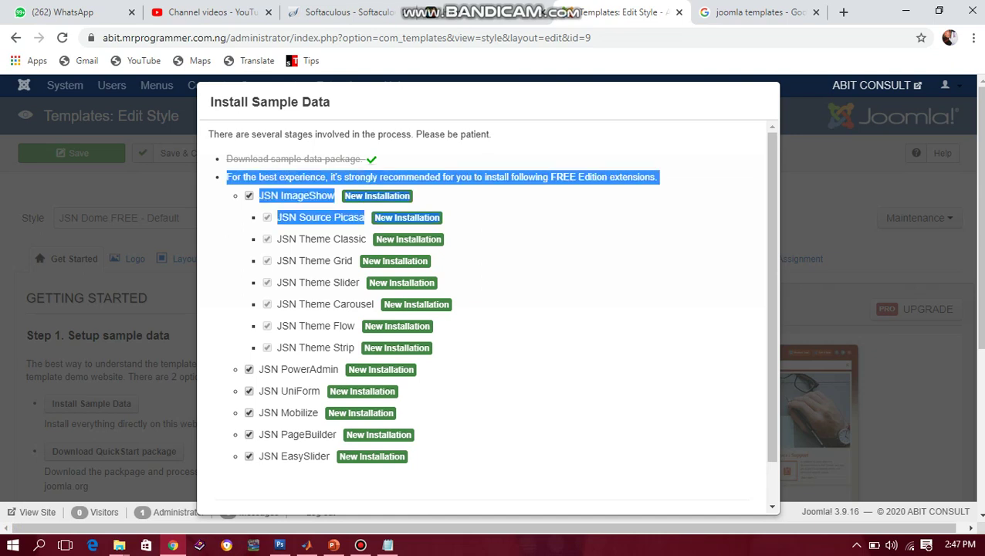
drag(277, 260, 439, 282)
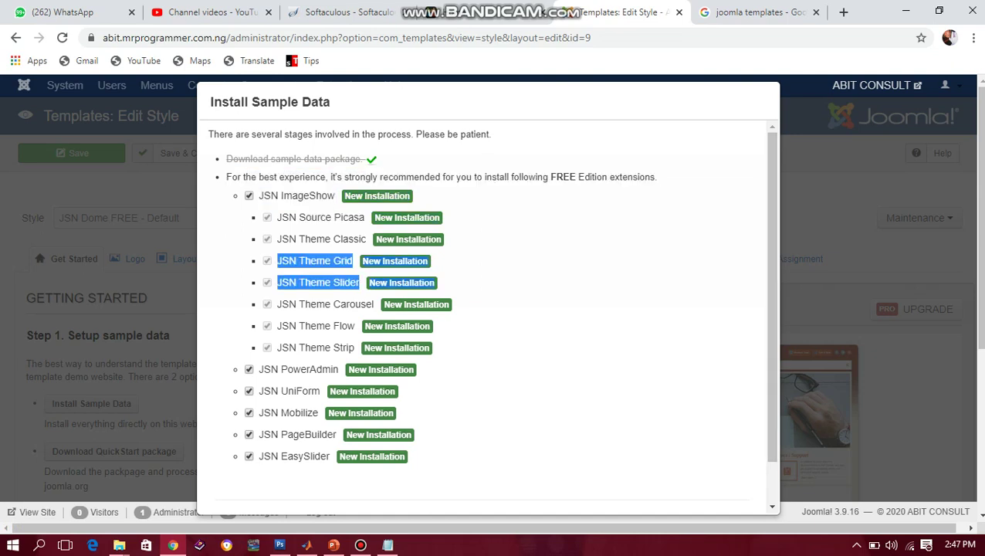
scroll(486, 309, down, 1)
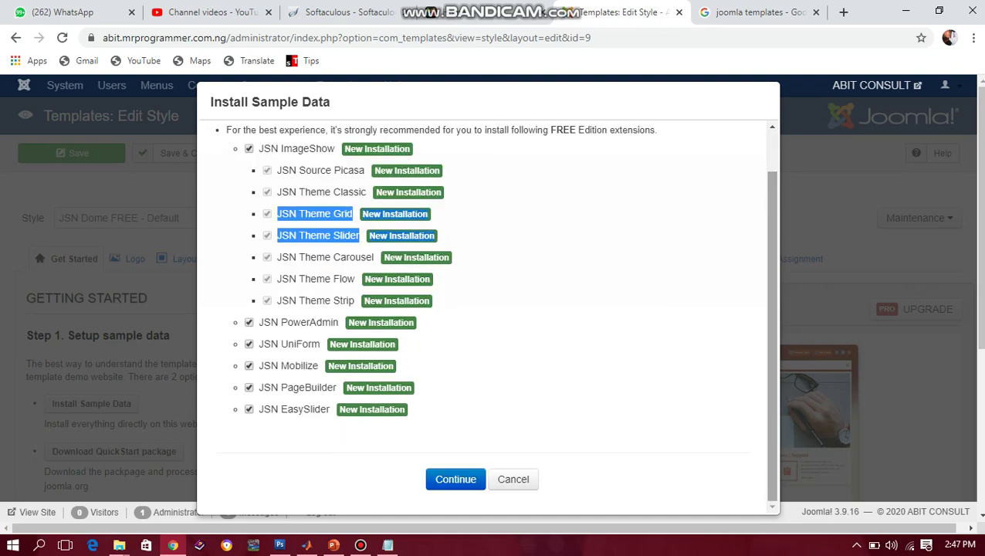
click(455, 479)
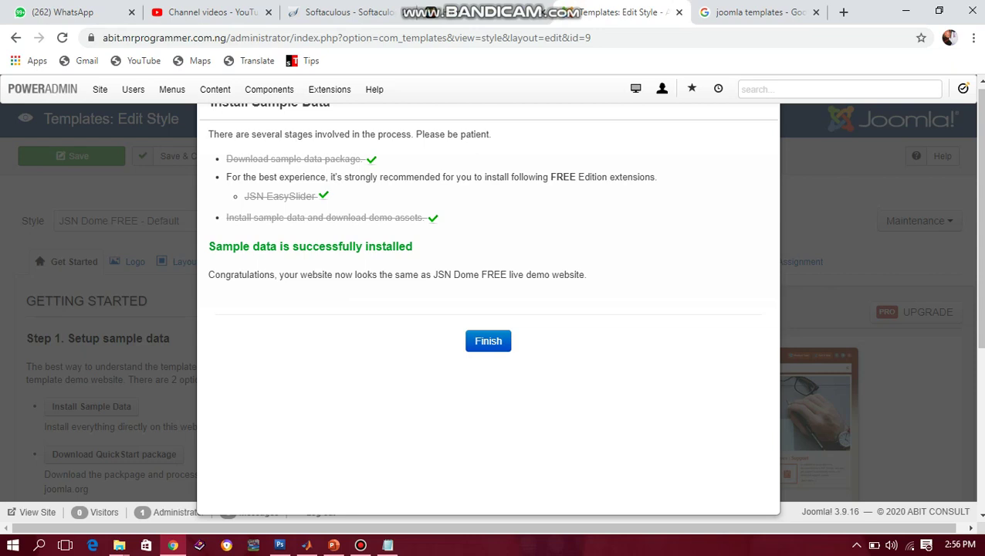
click(488, 340)
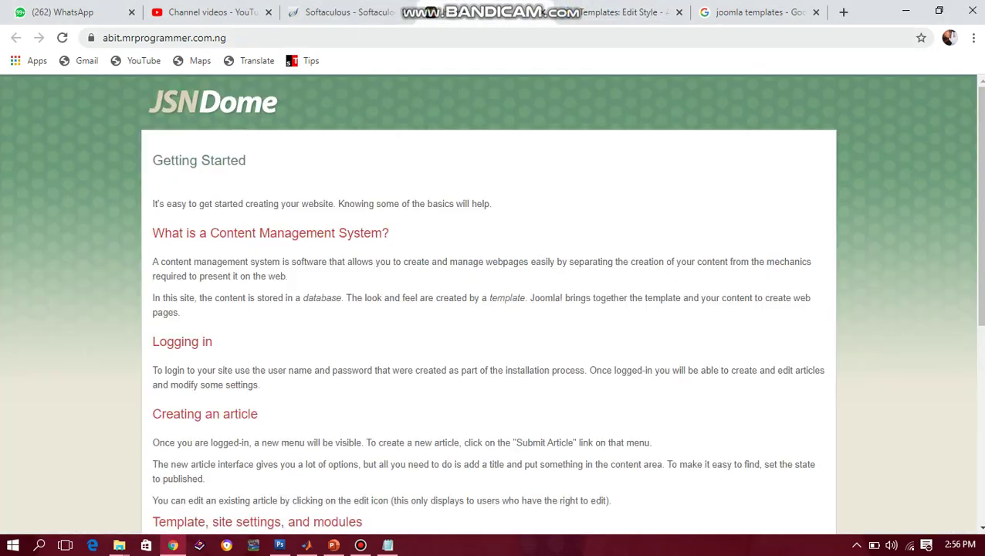
- Reload the public site's home page to examine the template with its sample data
click(164, 38)
key(Return)
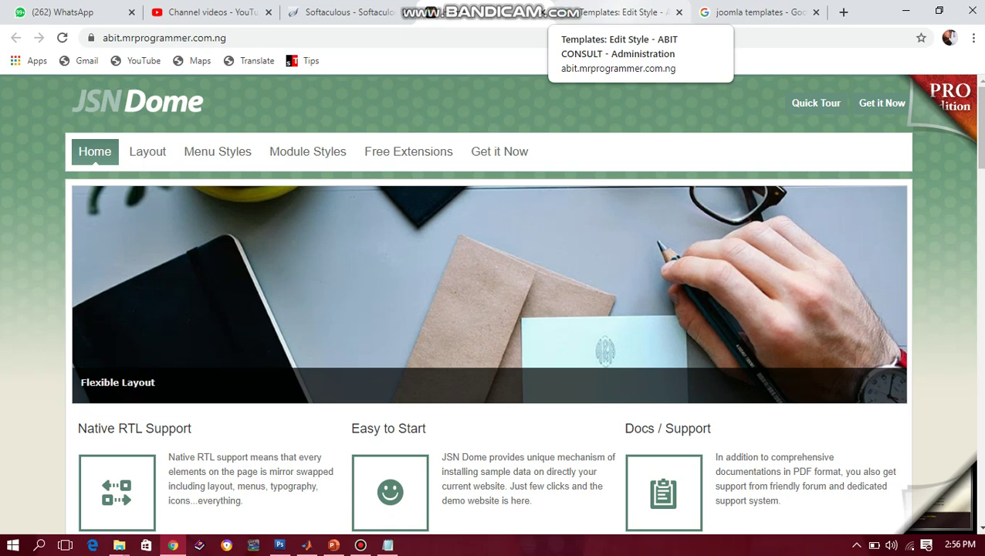
click(621, 12)
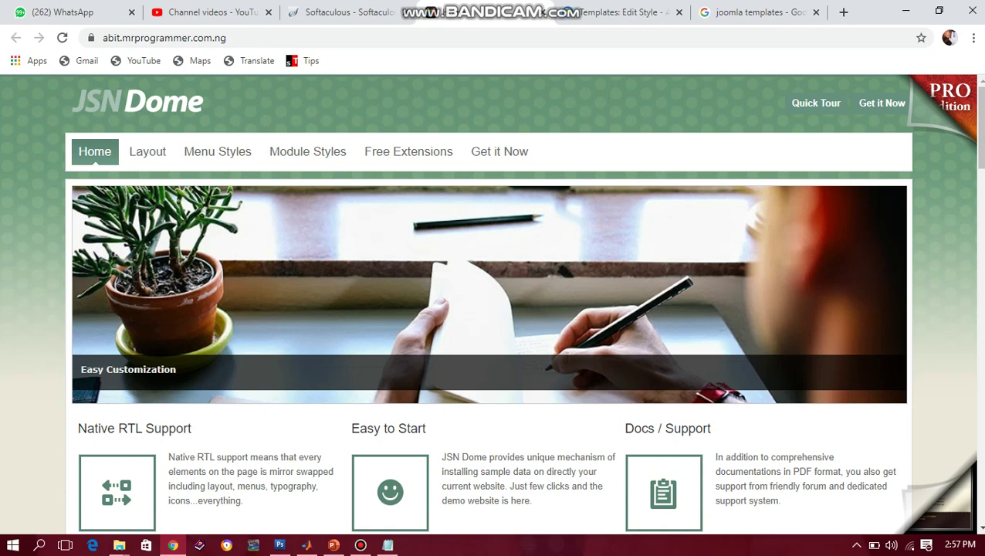
- Return to the site administration and install the jsn_dome_pro_unlimited_4.0.1_install package from the ABIT TRAINING folder through the extension installer's file upload
key(ctrl+Tab)
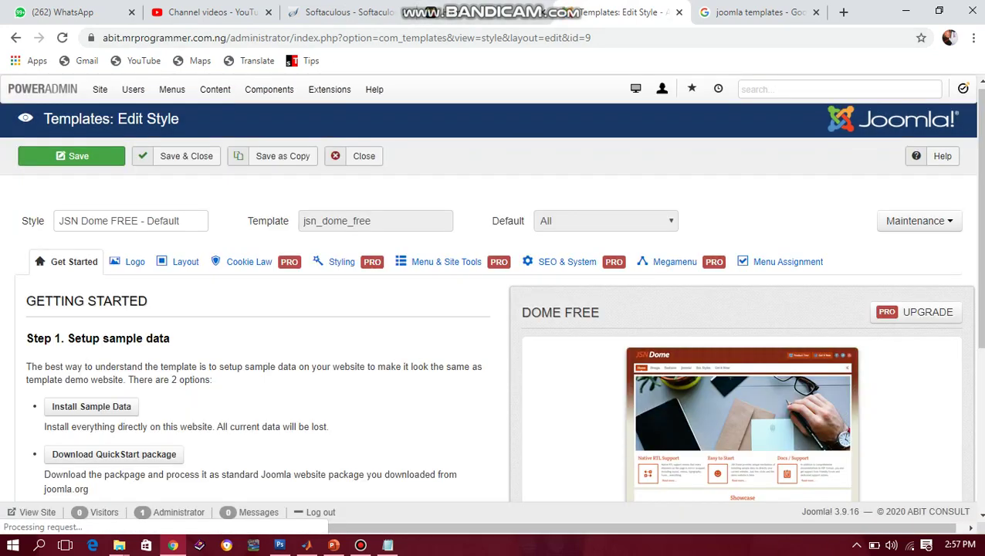
click(330, 89)
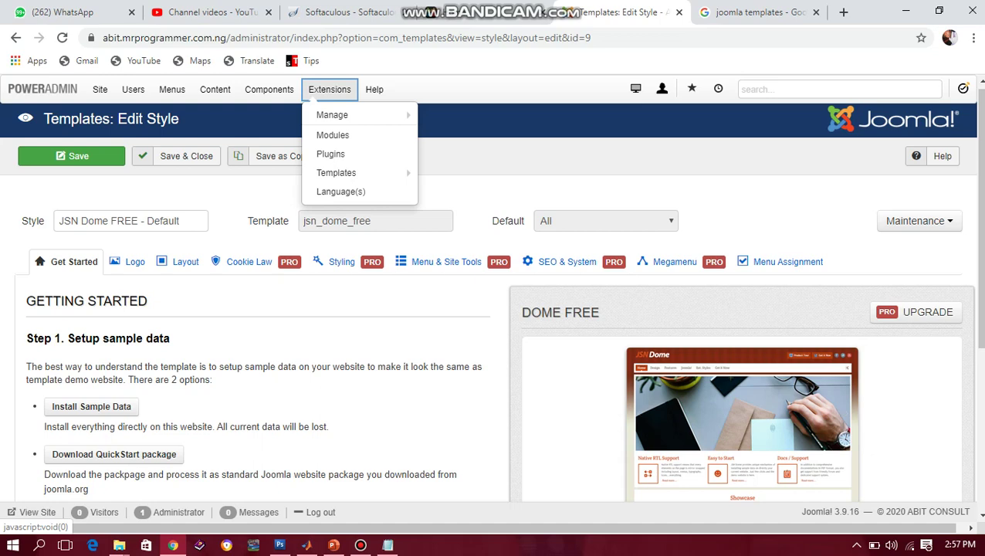
mouse_move(339, 116)
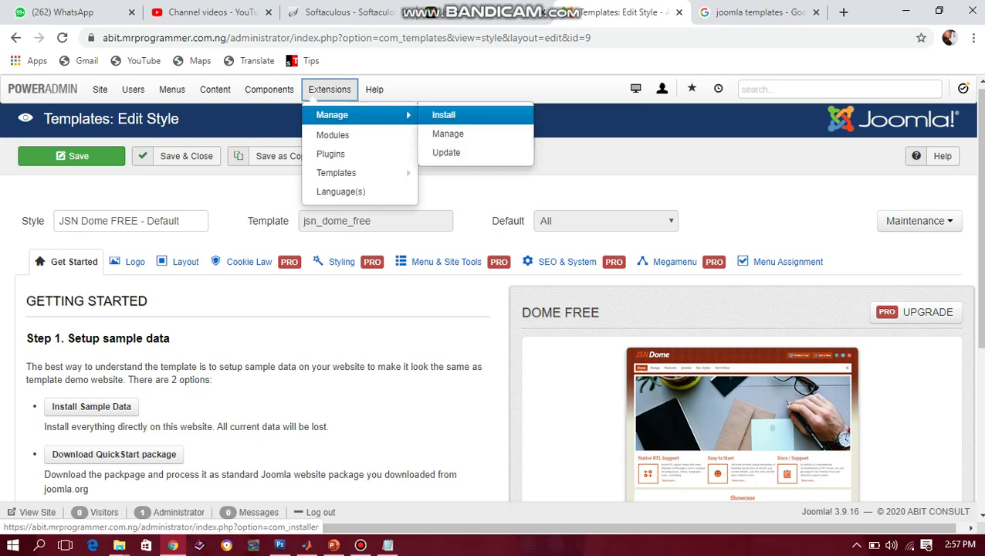
click(444, 114)
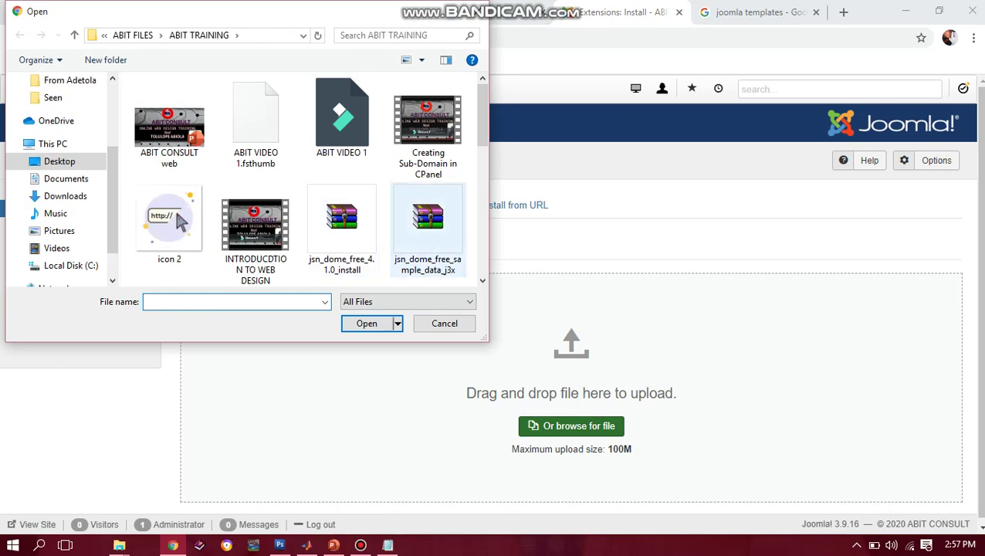
click(428, 220)
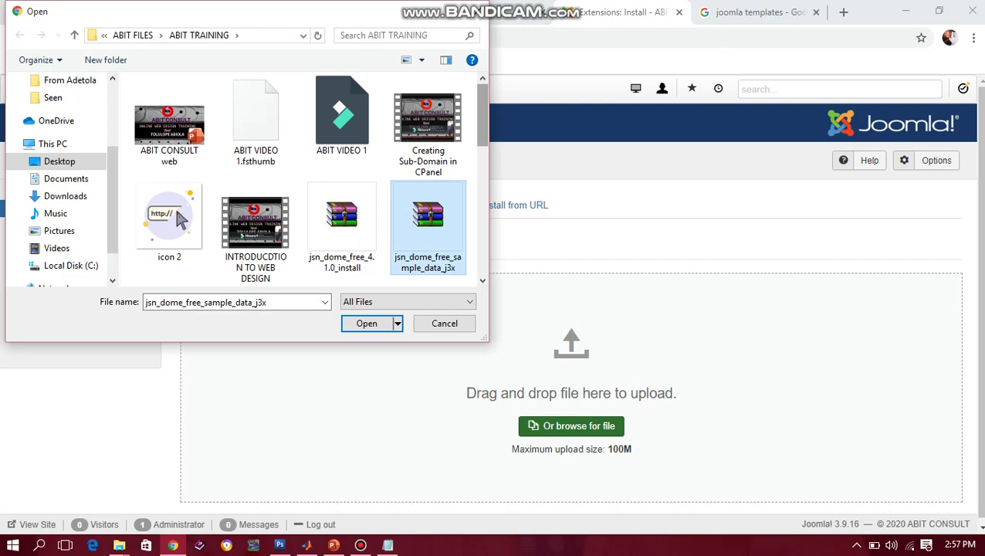
scroll(308, 177, down, 2)
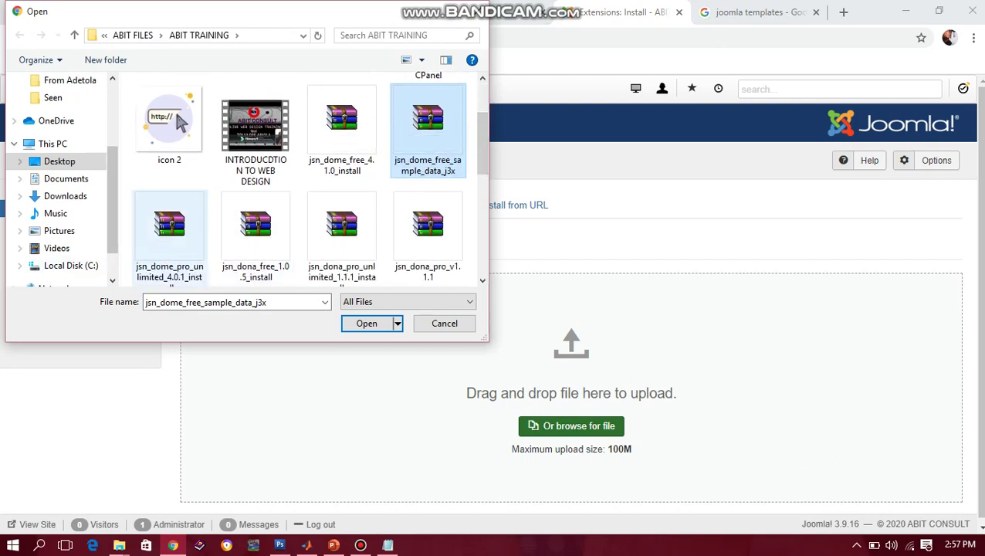
click(169, 231)
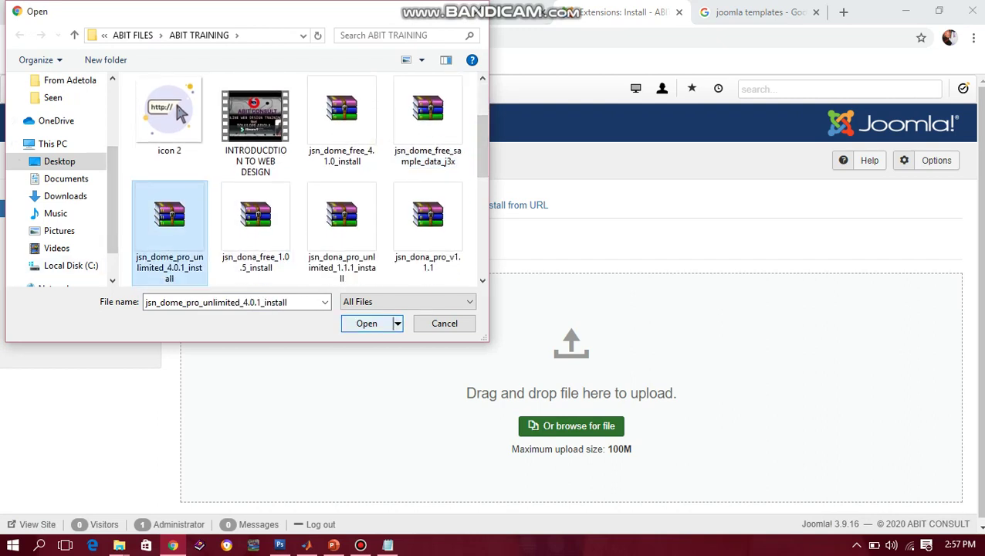
click(367, 323)
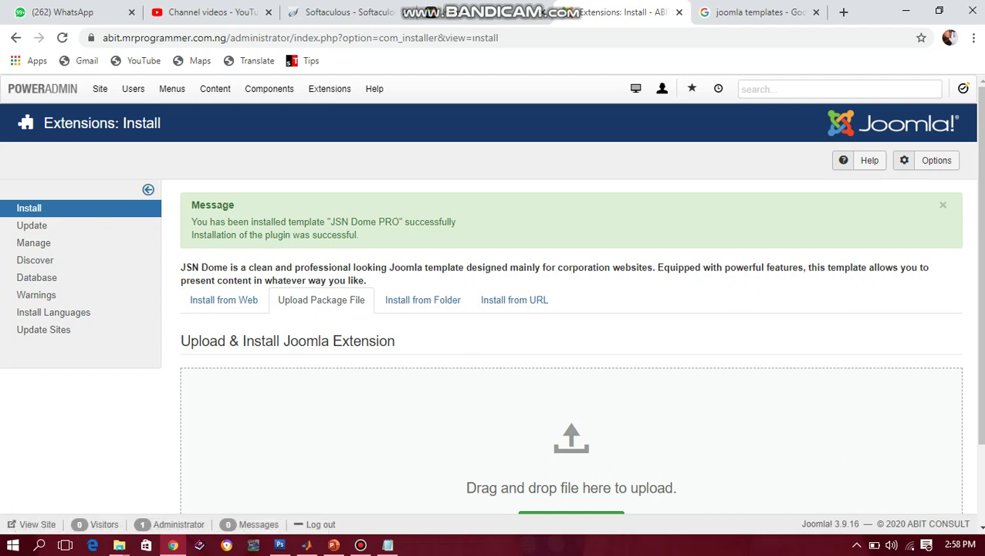
- Open the list of template styles in the site administration
click(329, 88)
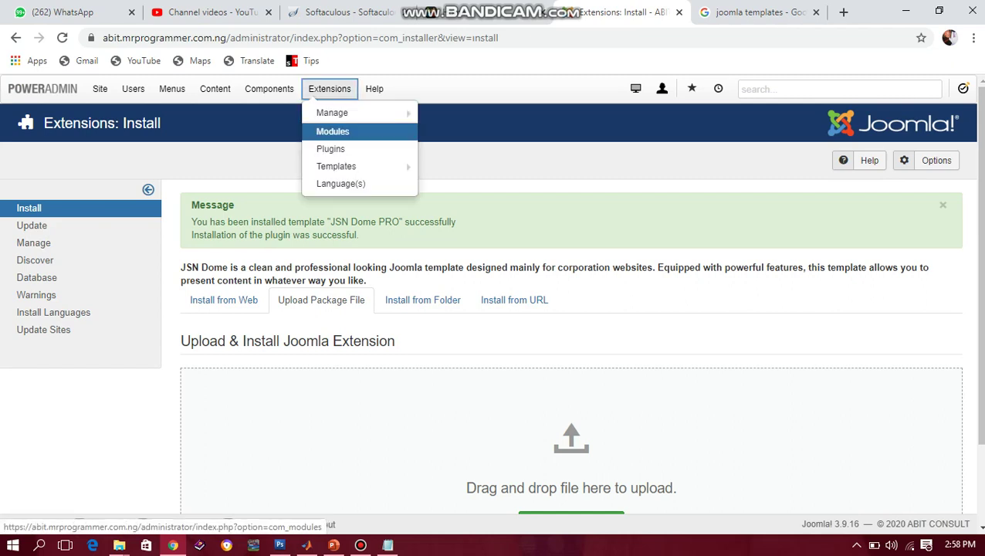
mouse_move(337, 166)
click(463, 167)
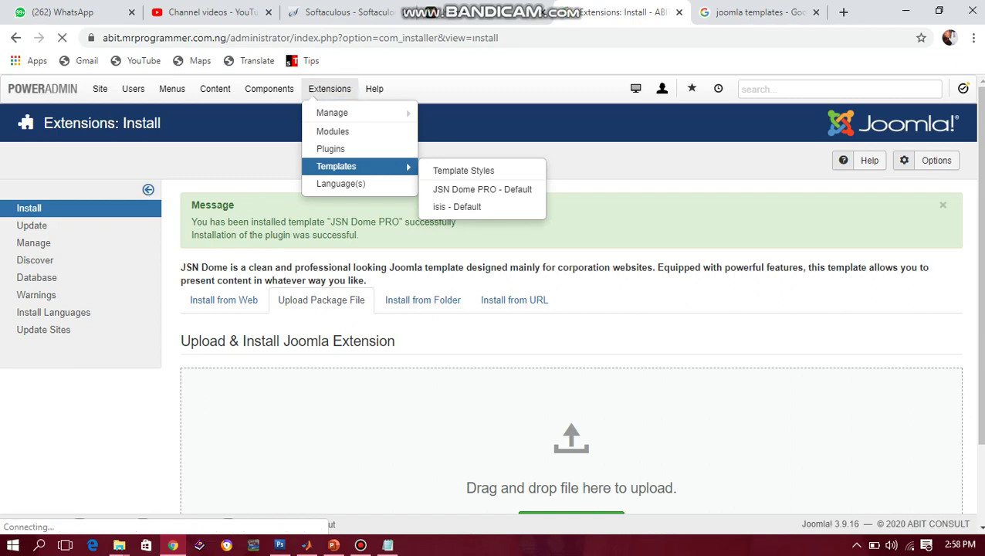